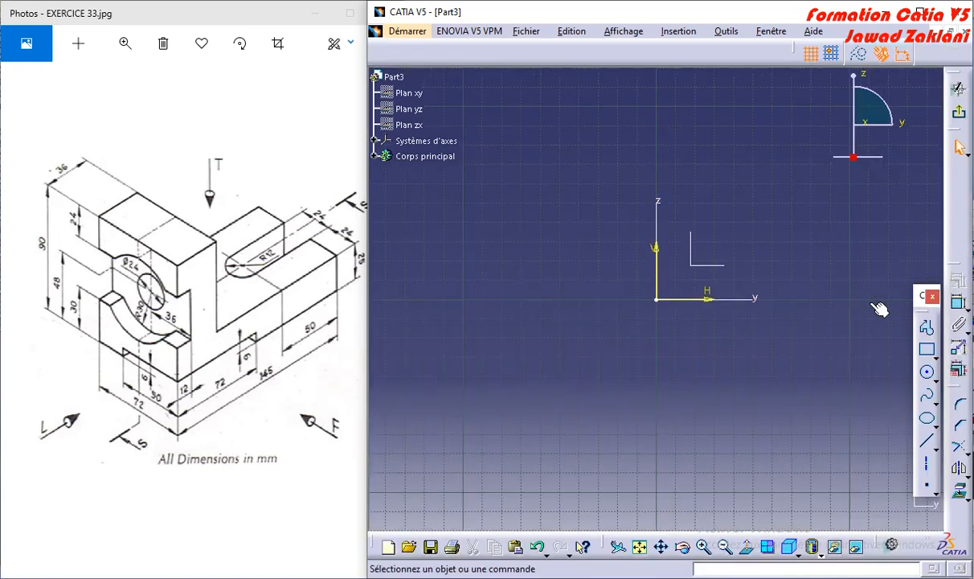
Sketch a closed L-shaped profile from the origin, about 161 mm long and 90 mm high, with a rectangular notch about 16 mm deep on the vertical axis side
{"action": "left_click", "coordinate": [927, 328]}
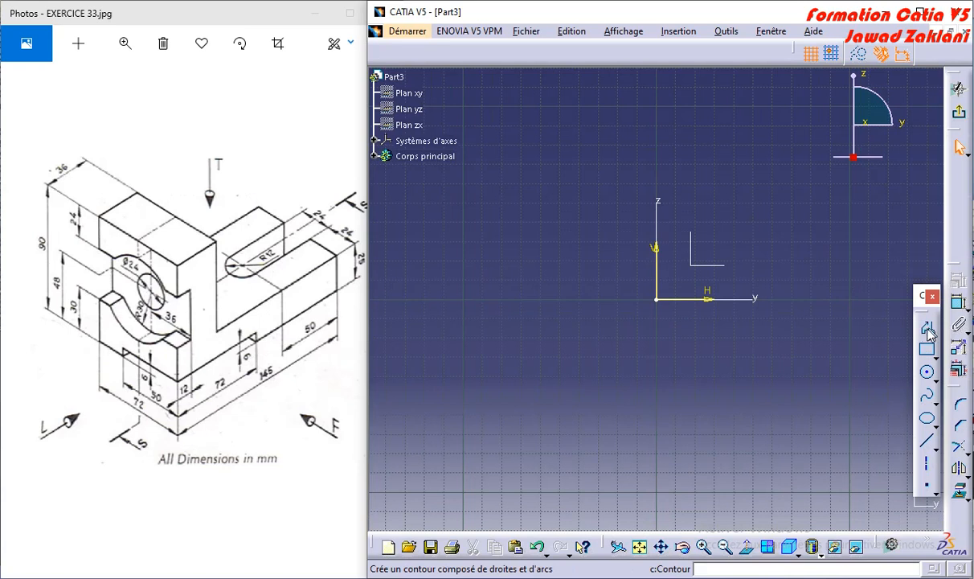
{"action": "left_click", "coordinate": [657, 299]}
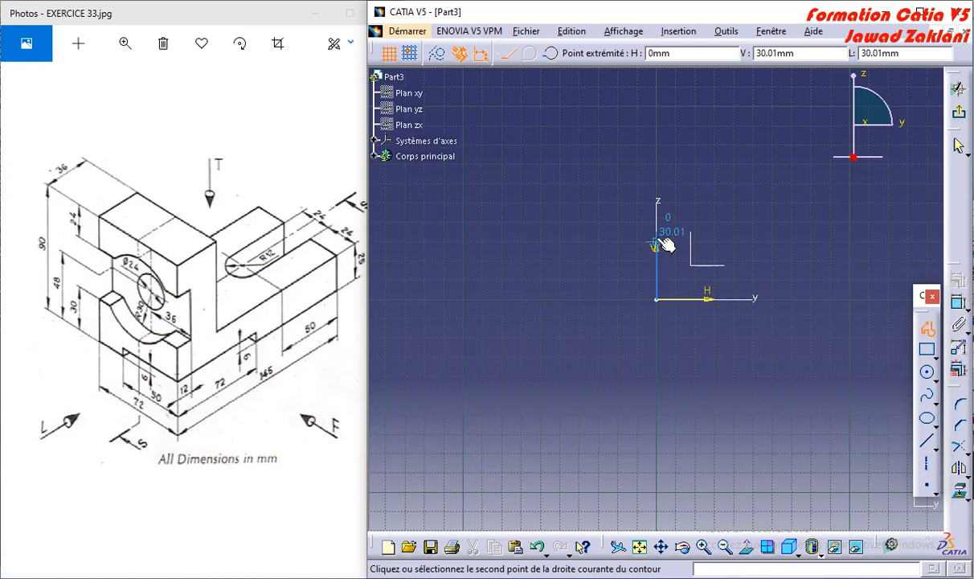
{"action": "left_click", "coordinate": [657, 236]}
{"action": "left_click", "coordinate": [688, 236]}
{"action": "left_click", "coordinate": [688, 176]}
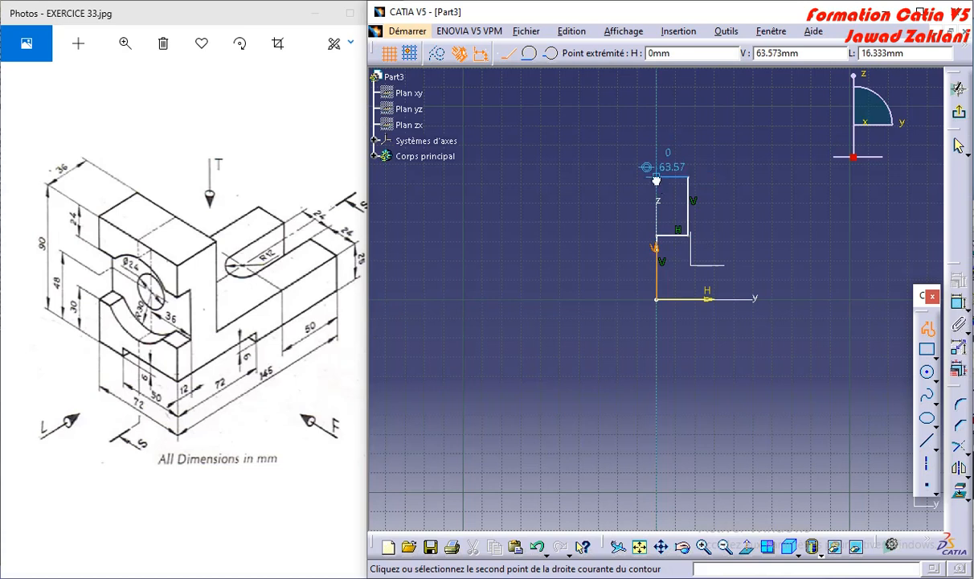
{"action": "left_click", "coordinate": [656, 178]}
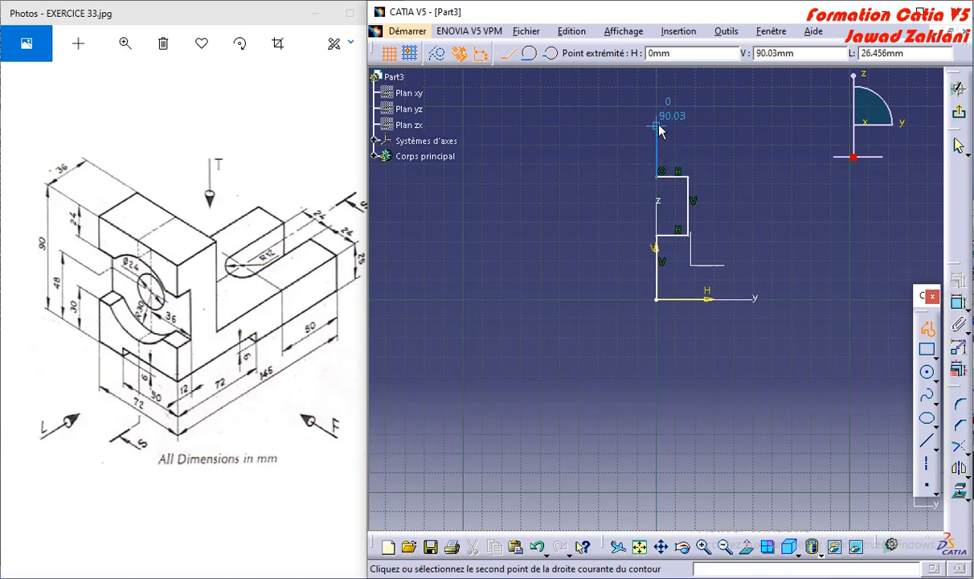
{"action": "left_click", "coordinate": [659, 126]}
{"action": "left_click", "coordinate": [736, 126]}
{"action": "left_click", "coordinate": [736, 259]}
{"action": "middle_click_drag", "start_coordinate": [840, 267], "coordinate": [603, 295]}
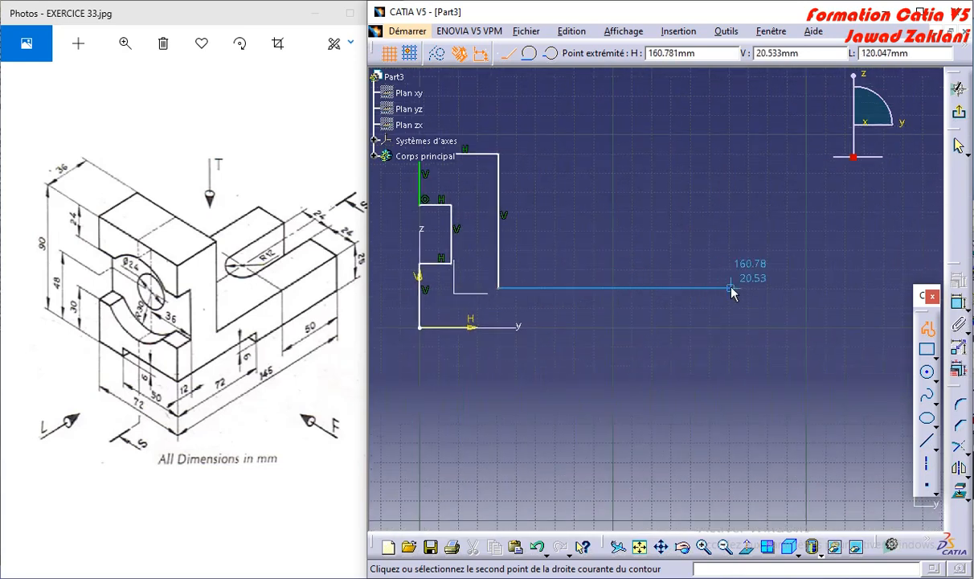
{"action": "left_click", "coordinate": [730, 287]}
{"action": "left_click", "coordinate": [731, 326]}
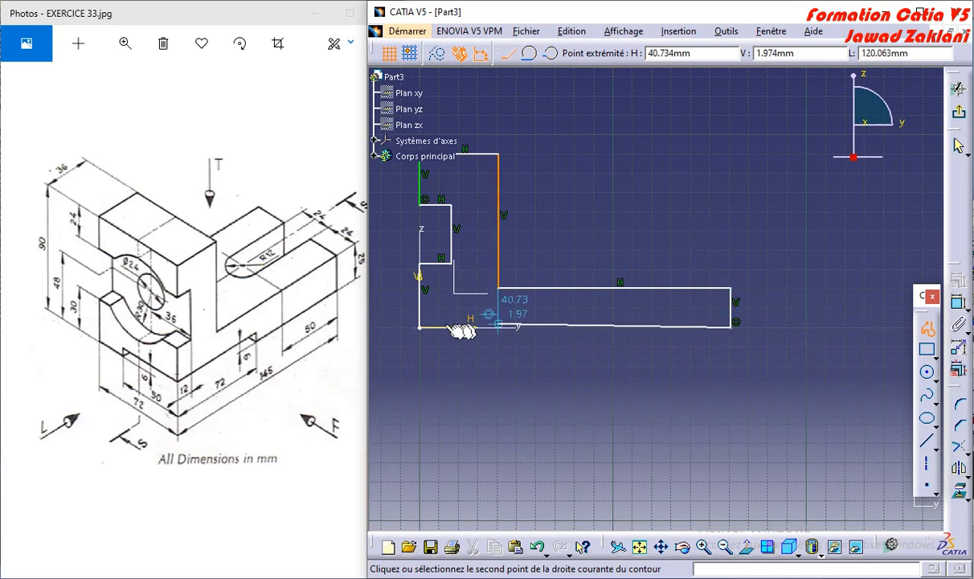
{"action": "left_click", "coordinate": [419, 326]}
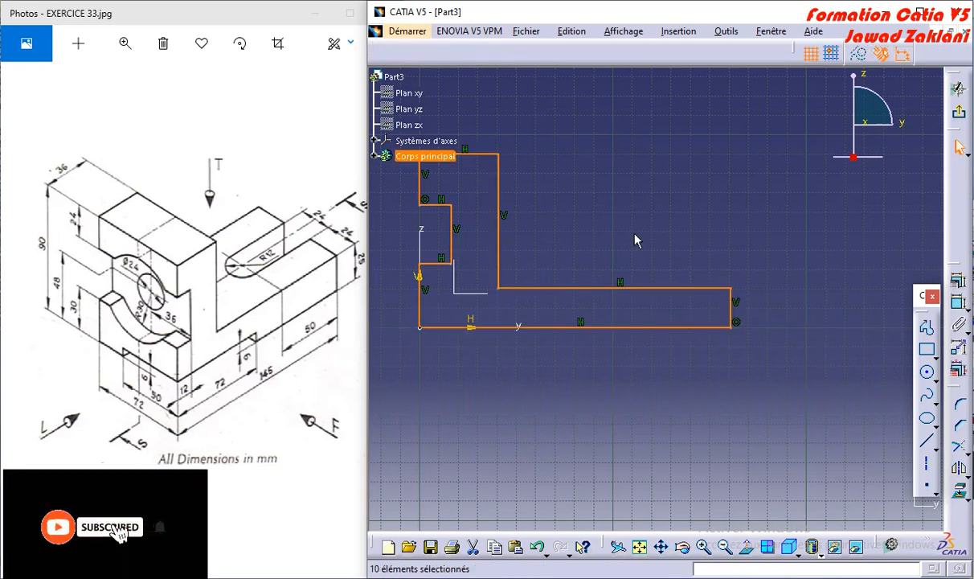
{"action": "middle_click_drag", "start_coordinate": [631, 236], "coordinate": [722, 228]}
{"action": "left_click", "coordinate": [844, 252]}
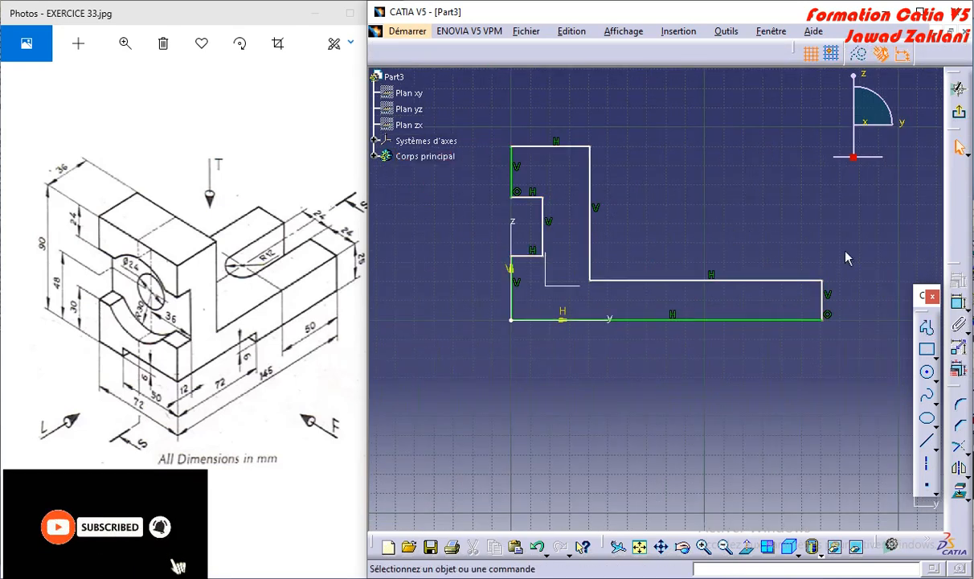
Constrain the profile's overall length, from the edge on the vertical axis to the far end edge, to 145 mm
{"action": "left_click", "coordinate": [958, 300]}
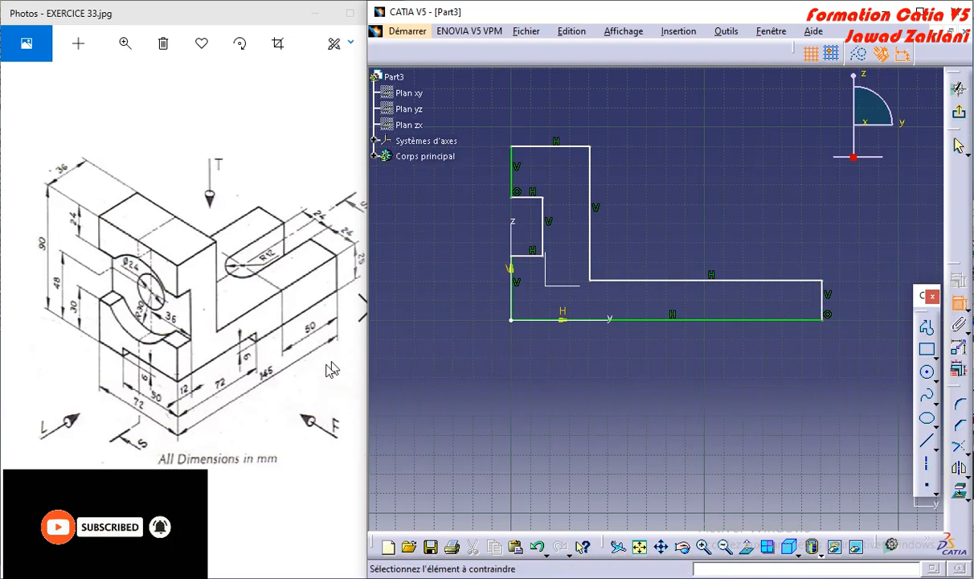
{"action": "left_click", "coordinate": [513, 306]}
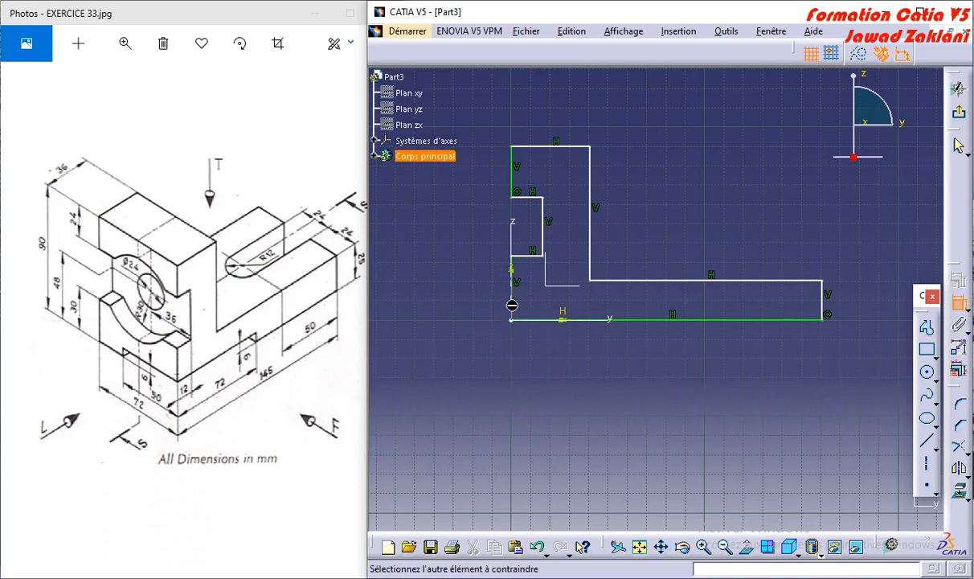
{"action": "left_click", "coordinate": [823, 291]}
{"action": "left_click", "coordinate": [654, 390]}
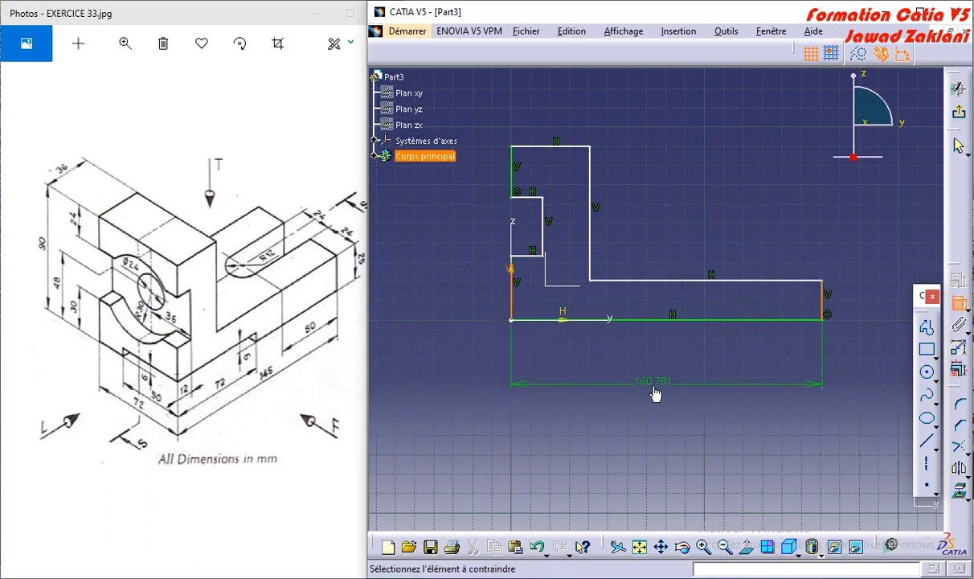
{"action": "double_click", "coordinate": [654, 383]}
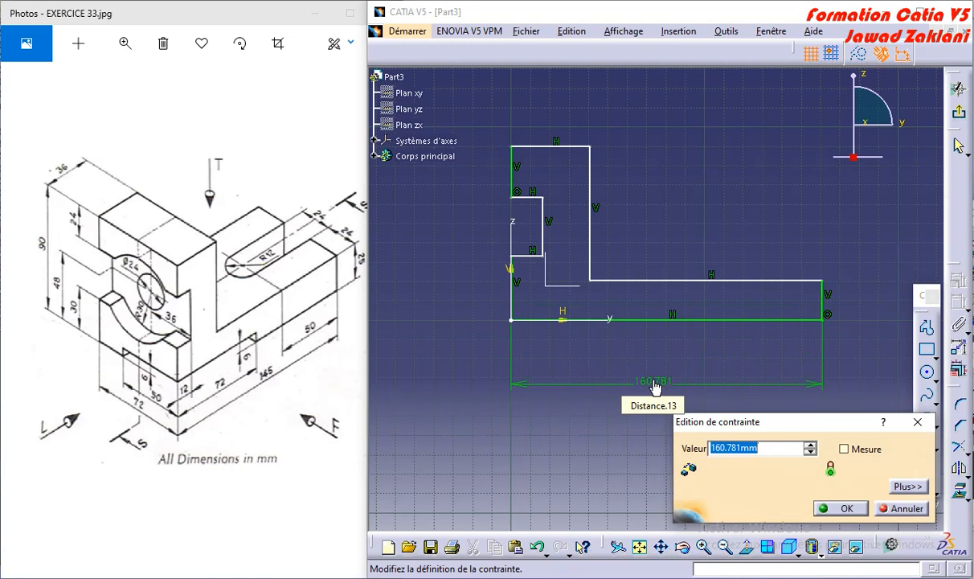
{"action": "type", "text": "14"}
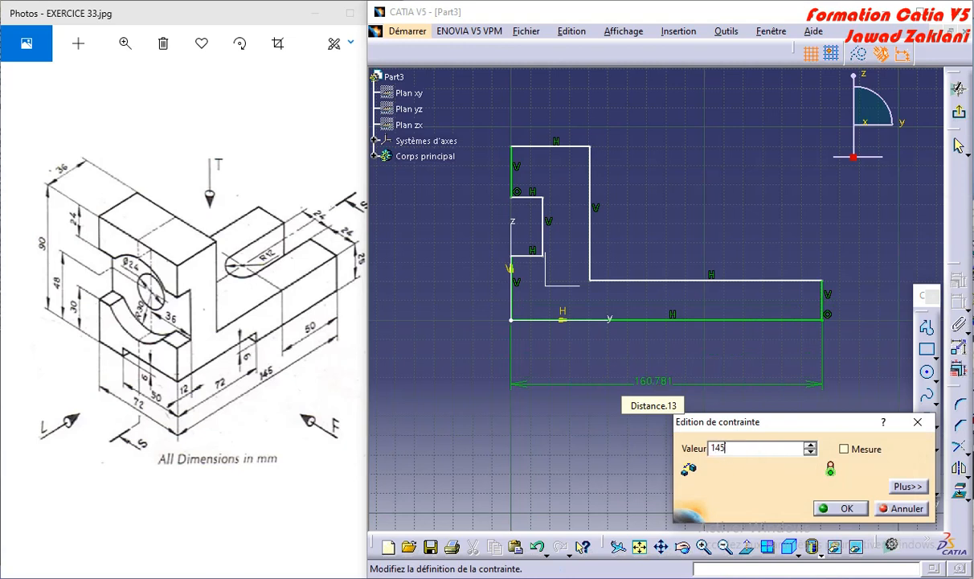
{"action": "type", "text": "5"}
{"action": "key", "text": "Return"}
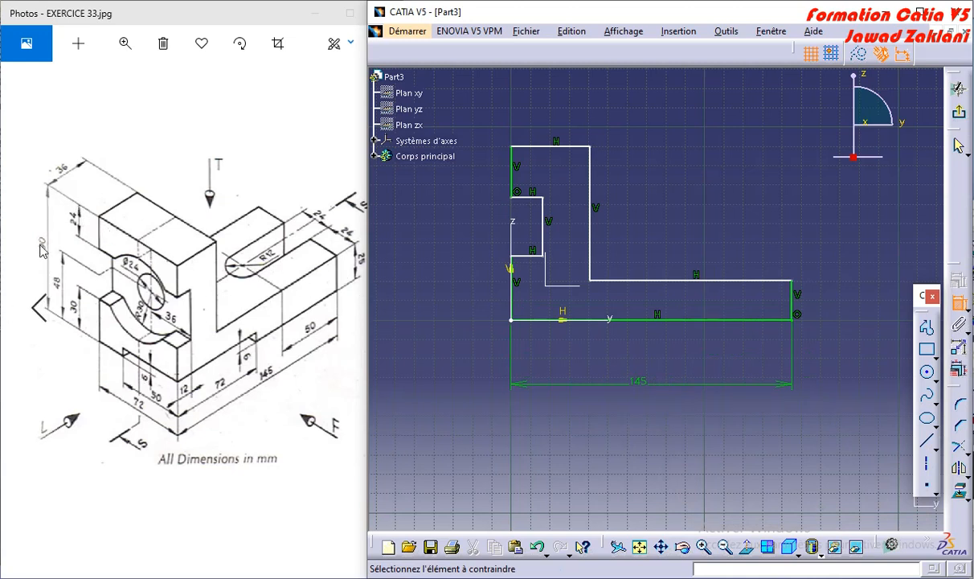
Constrain the profile's overall height, from the horizontal axis to the top edge, to 90 mm
{"action": "left_click", "coordinate": [961, 307]}
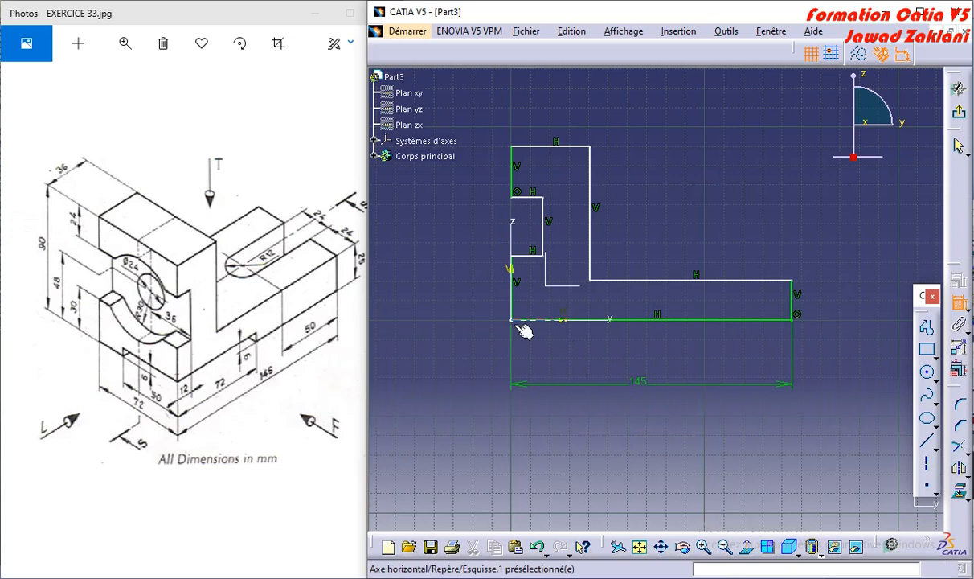
{"action": "left_click", "coordinate": [549, 320]}
{"action": "left_click", "coordinate": [545, 153]}
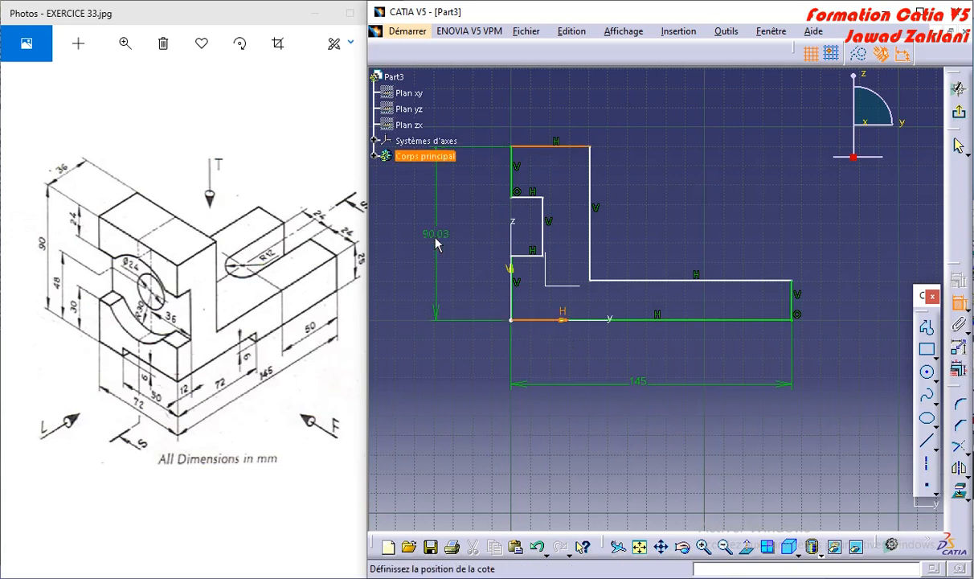
{"action": "left_click", "coordinate": [426, 230]}
{"action": "double_click", "coordinate": [428, 229]}
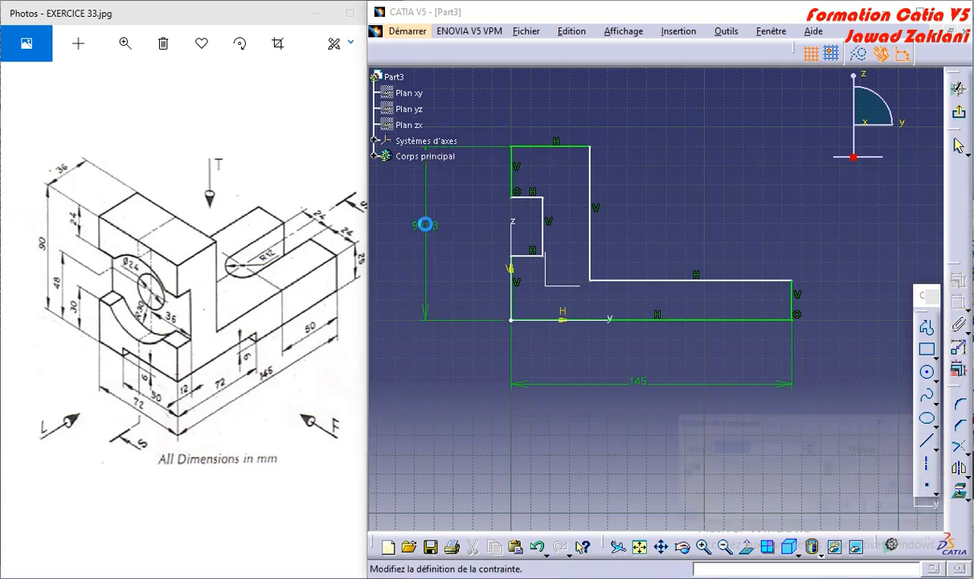
{"action": "type", "text": "90"}
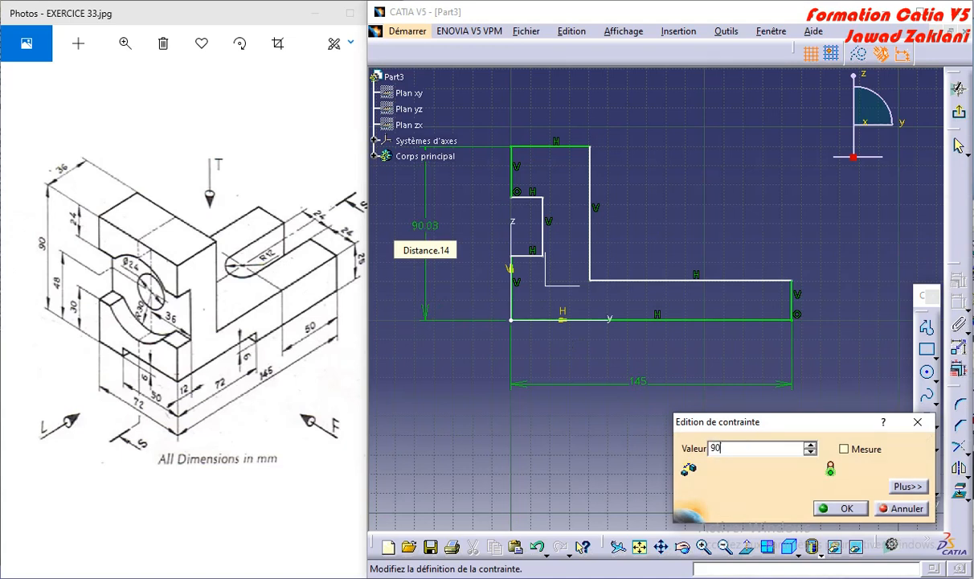
{"action": "key", "text": "Return"}
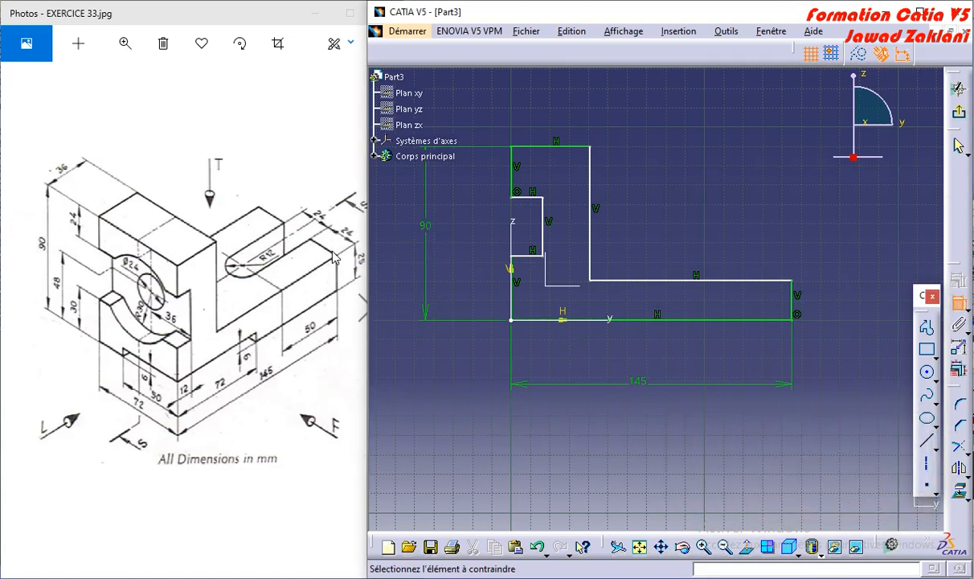
Dimension the short end edge of the horizontal arm and set its length to 25 mm
{"action": "left_click", "coordinate": [796, 302]}
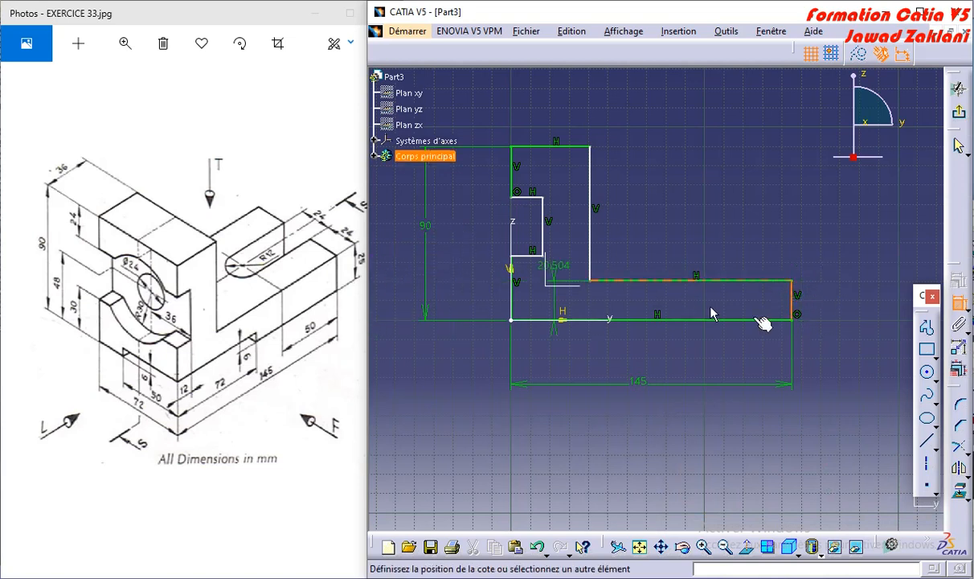
{"action": "left_click", "coordinate": [831, 297]}
{"action": "double_click", "coordinate": [831, 296]}
{"action": "type", "text": "25"}
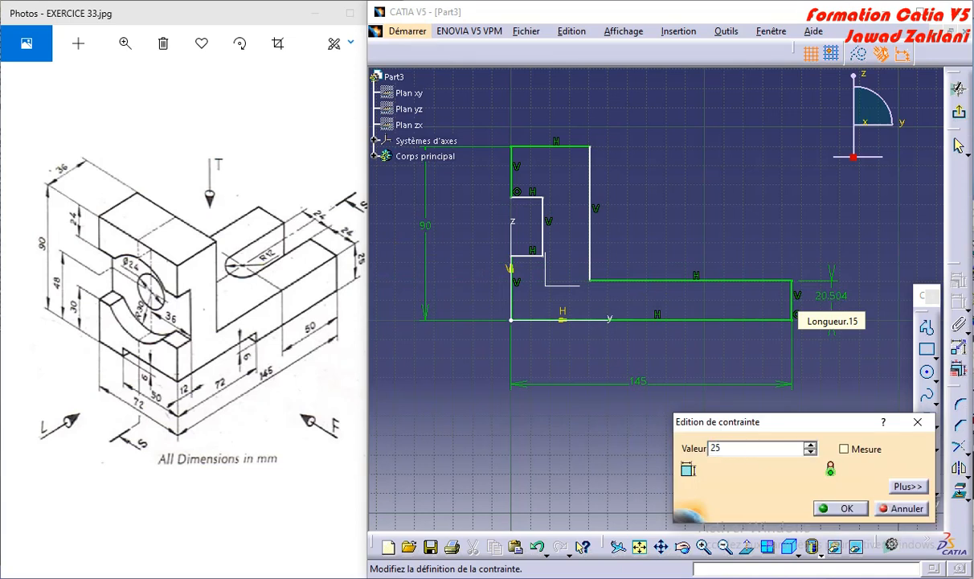
{"action": "key", "text": "Return"}
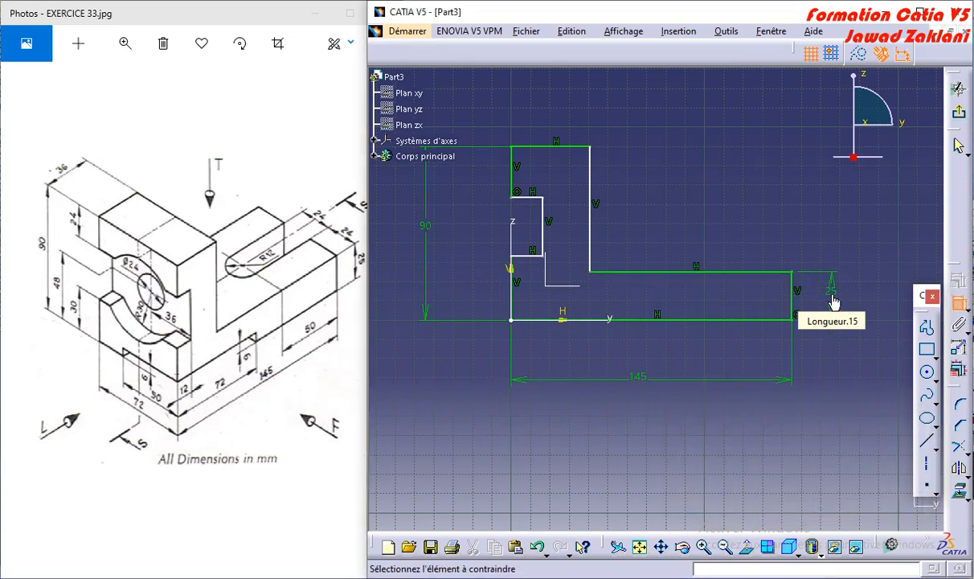
Constrain the height of the notch's lower edge above the horizontal axis to 30 mm
{"action": "left_click", "coordinate": [527, 258]}
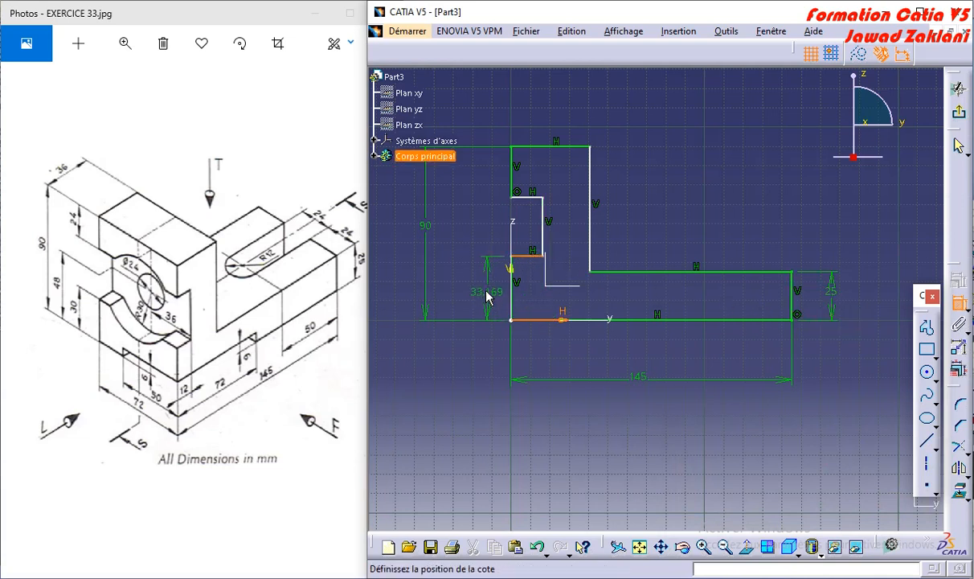
{"action": "left_click", "coordinate": [481, 287]}
{"action": "double_click", "coordinate": [480, 289]}
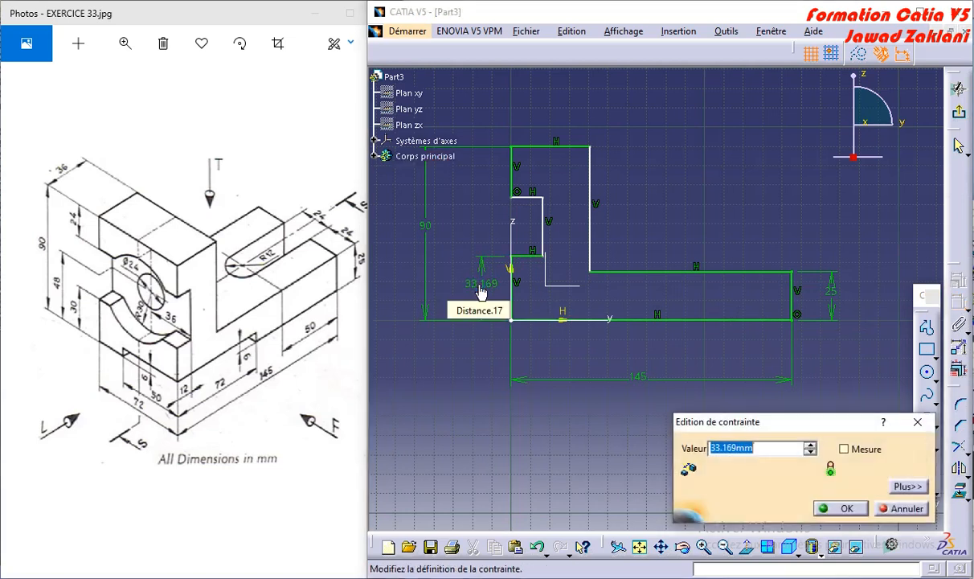
{"action": "type", "text": "30"}
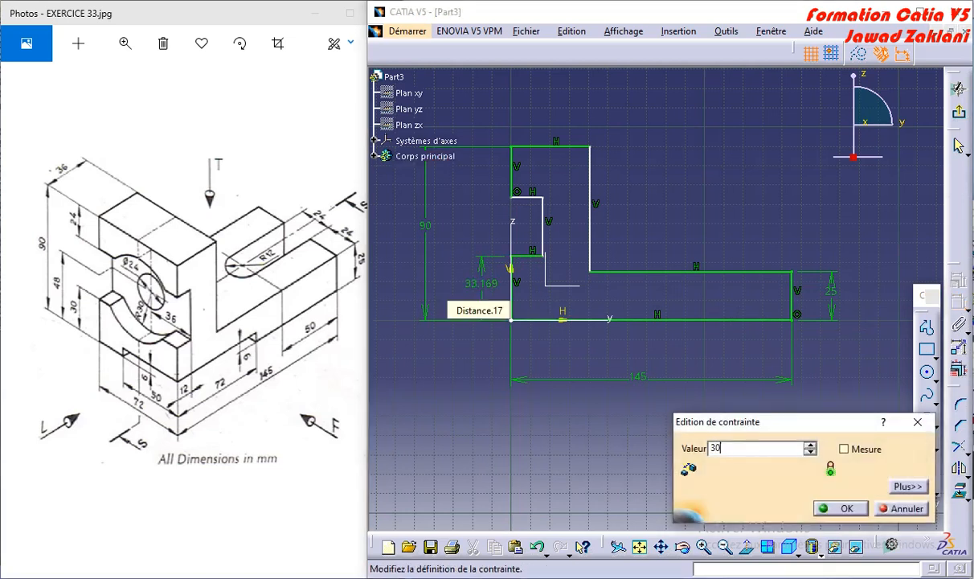
{"action": "key", "text": "Return"}
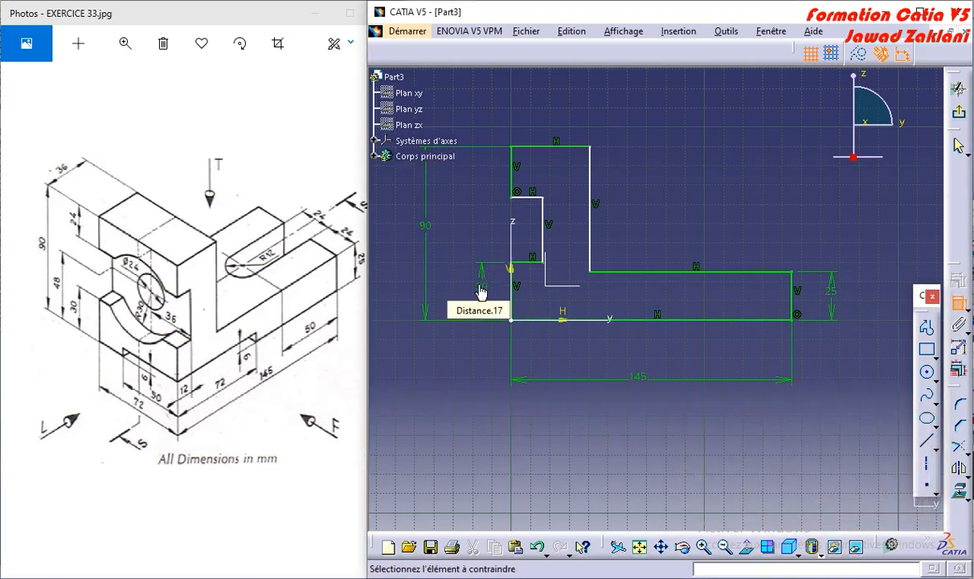
Constrain the distance between the notch's upper edge and the profile's top edge to 24 mm
{"action": "left_click", "coordinate": [537, 198]}
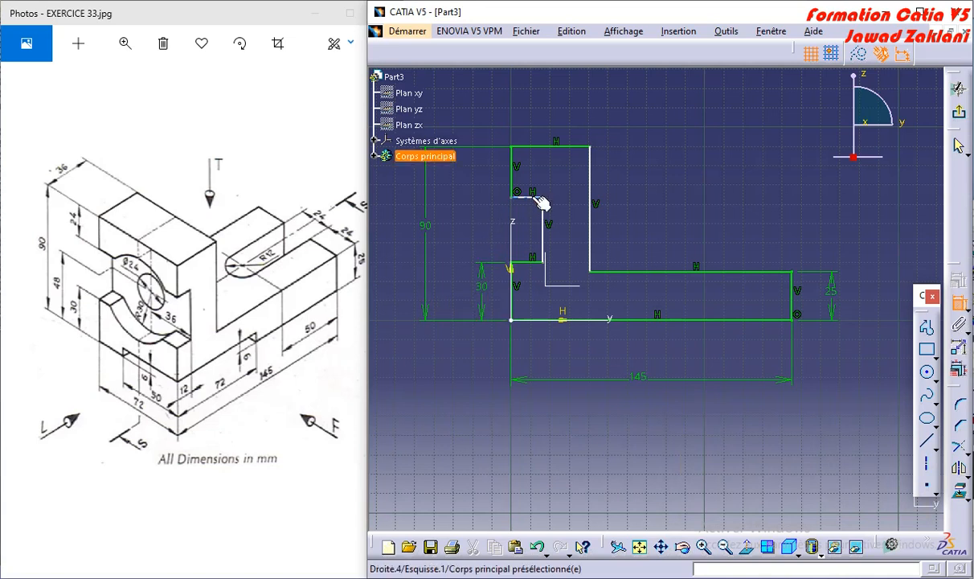
{"action": "left_click", "coordinate": [522, 147]}
{"action": "left_click", "coordinate": [476, 174]}
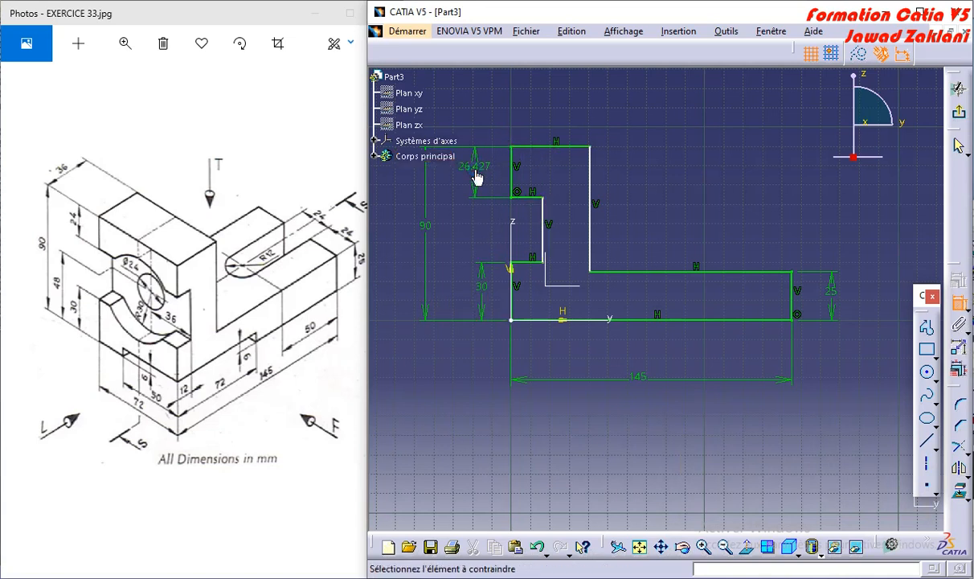
{"action": "double_click", "coordinate": [475, 175]}
{"action": "type", "text": "24"}
{"action": "key", "text": "Return"}
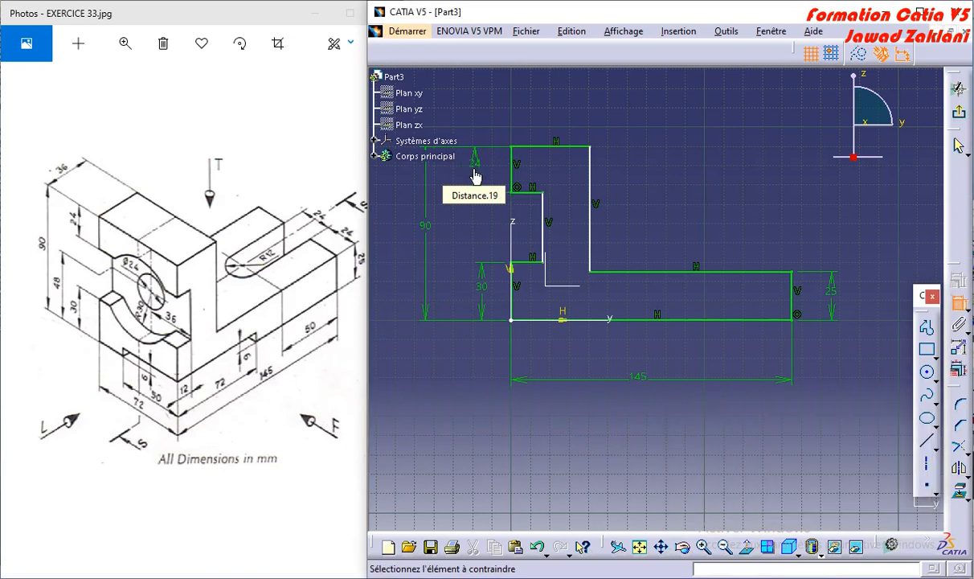
Constrain the notch's depth, from its inner vertical edge to the profile edge on the vertical axis, to 12 mm
{"action": "left_click", "coordinate": [542, 237]}
{"action": "left_click", "coordinate": [515, 304]}
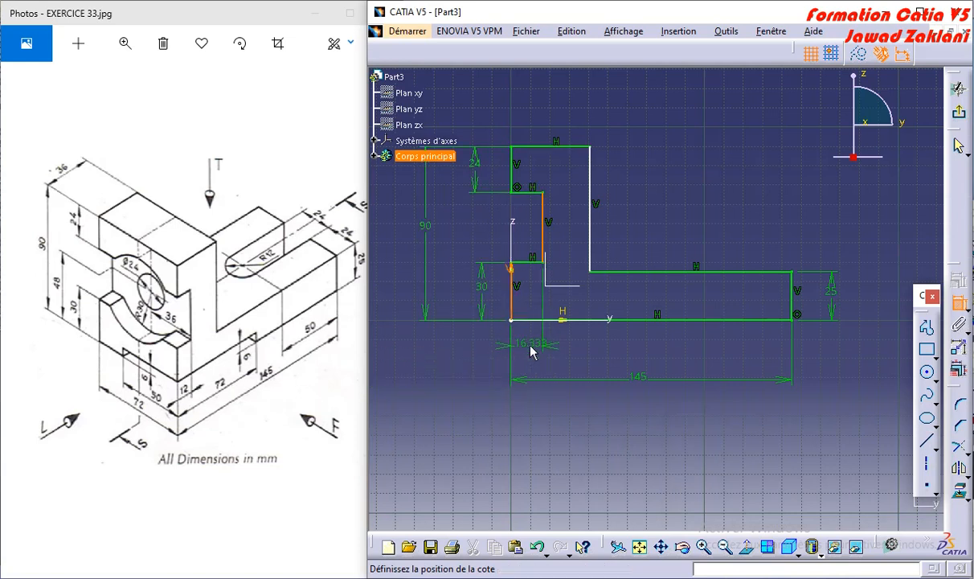
{"action": "left_click", "coordinate": [530, 351]}
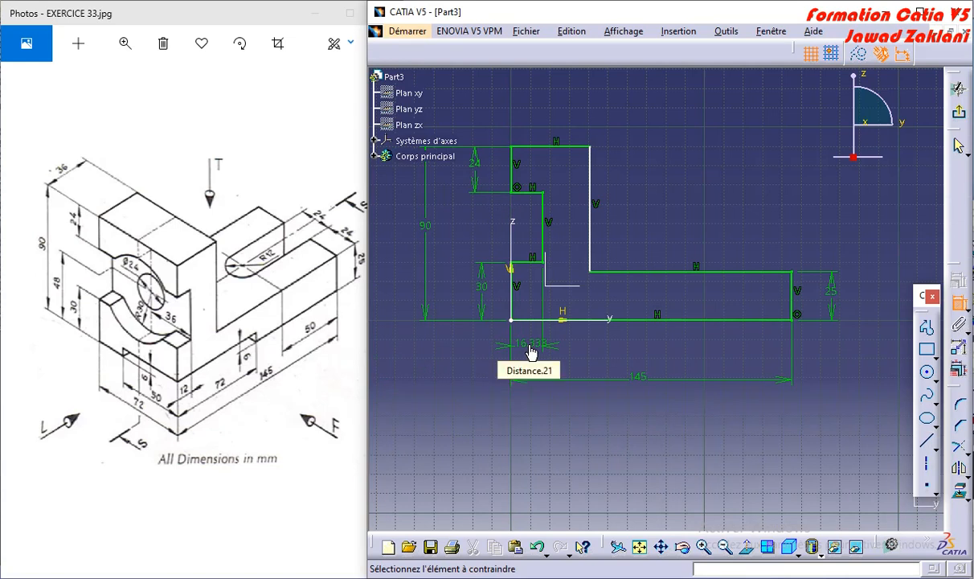
{"action": "double_click", "coordinate": [530, 351]}
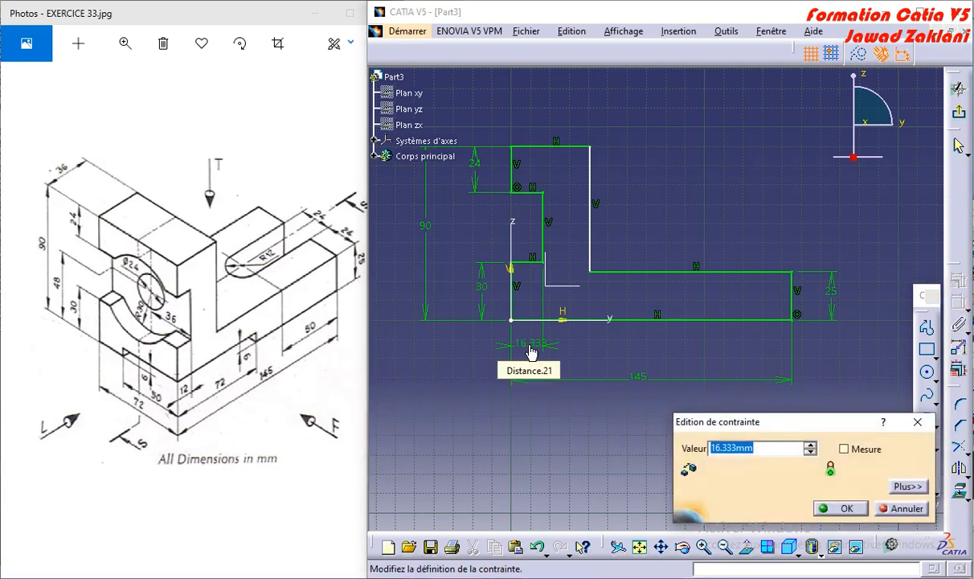
{"action": "type", "text": "12"}
{"action": "key", "text": "Return"}
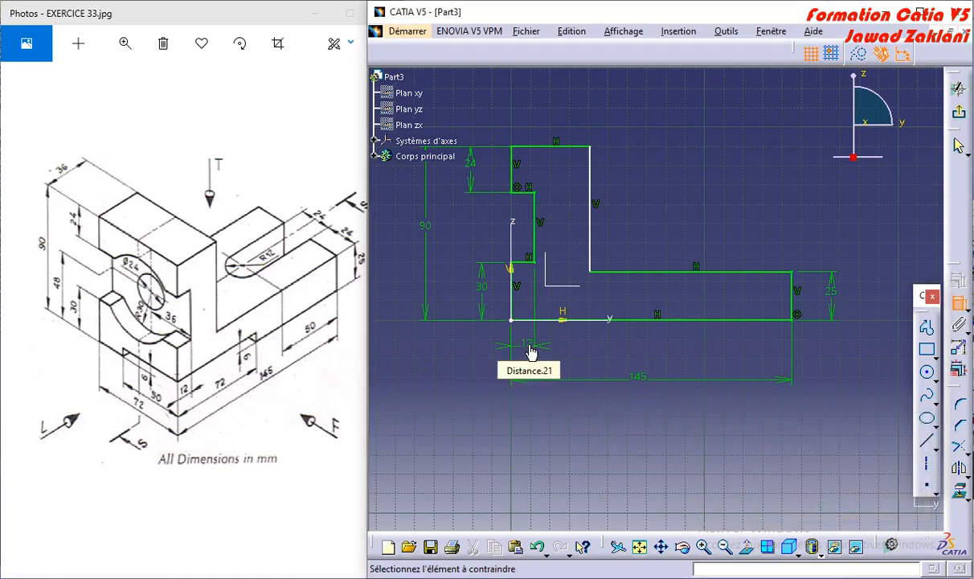
Dimension the profile's top horizontal edge and set its length to 36 mm
{"action": "left_click", "coordinate": [582, 146]}
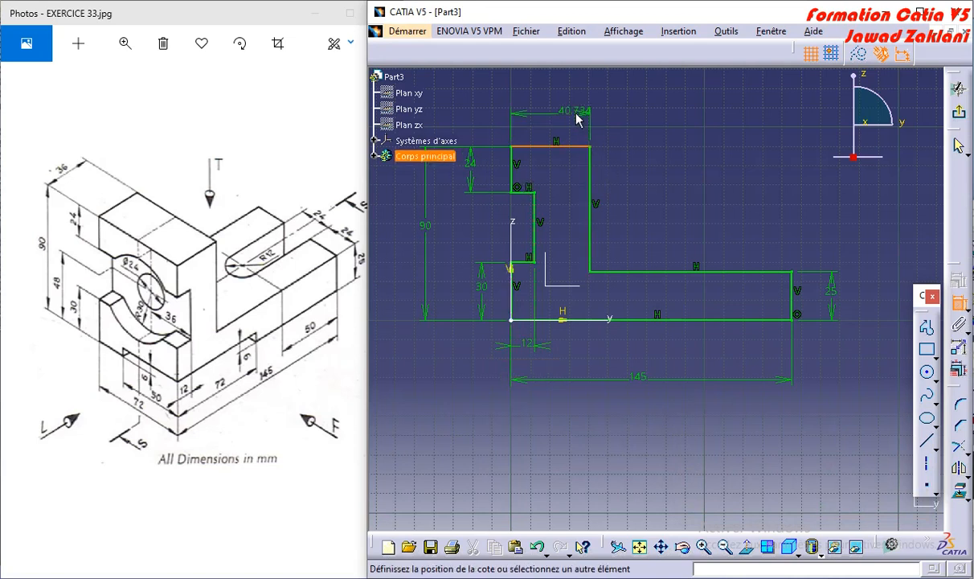
{"action": "left_click", "coordinate": [566, 119]}
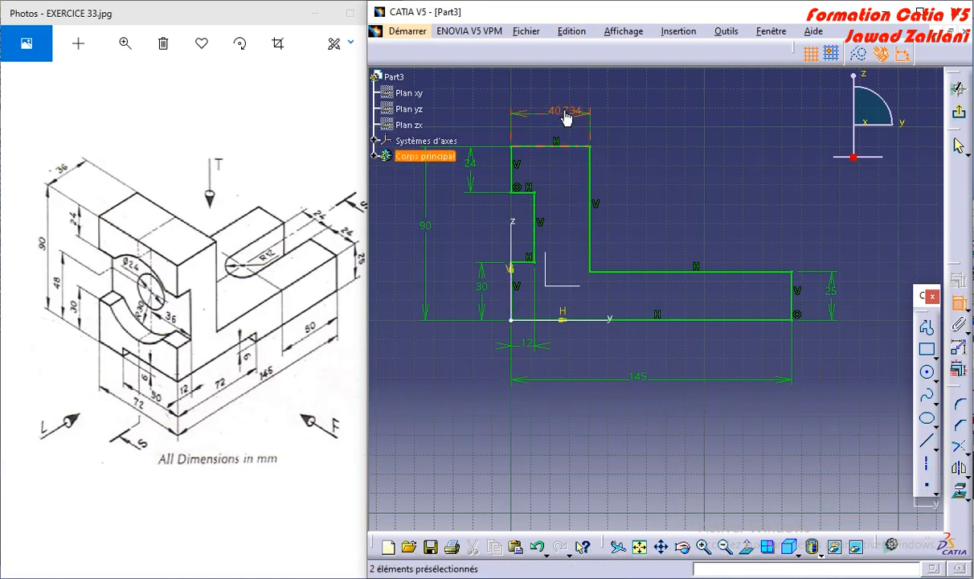
{"action": "double_click", "coordinate": [564, 106]}
{"action": "type", "text": "36"}
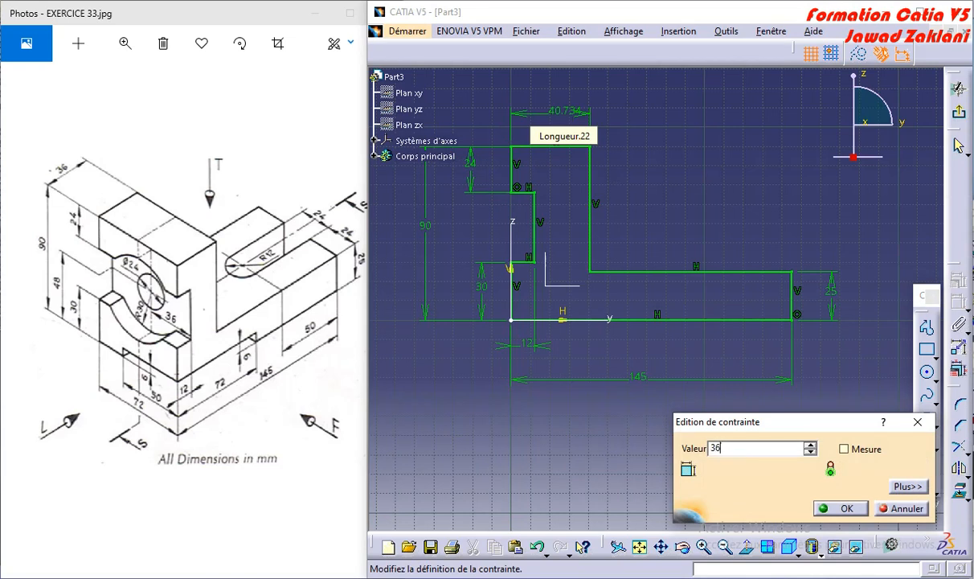
{"action": "key", "text": "Return"}
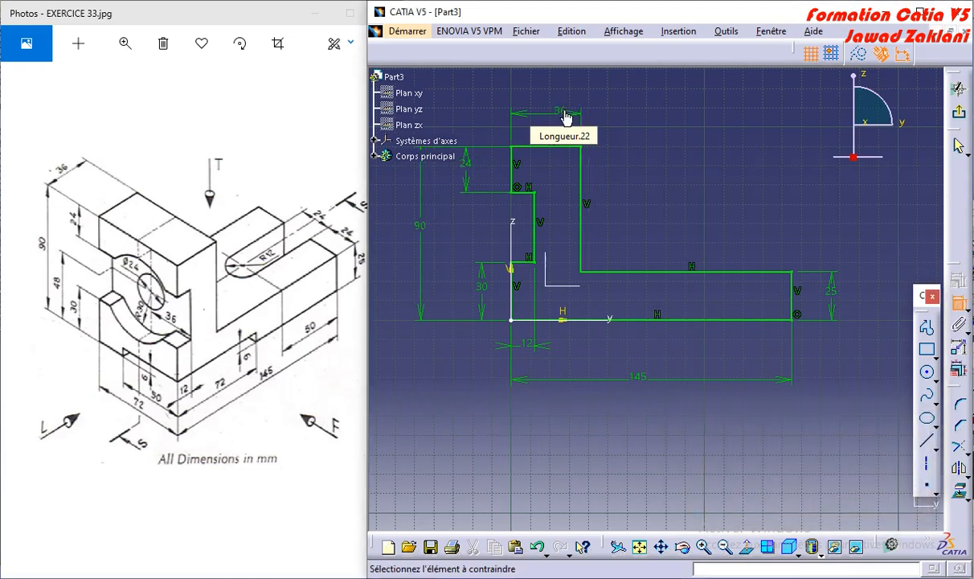
Finish the side profile sketch and extrude it to a length of 72 mm
{"action": "left_click", "coordinate": [960, 113]}
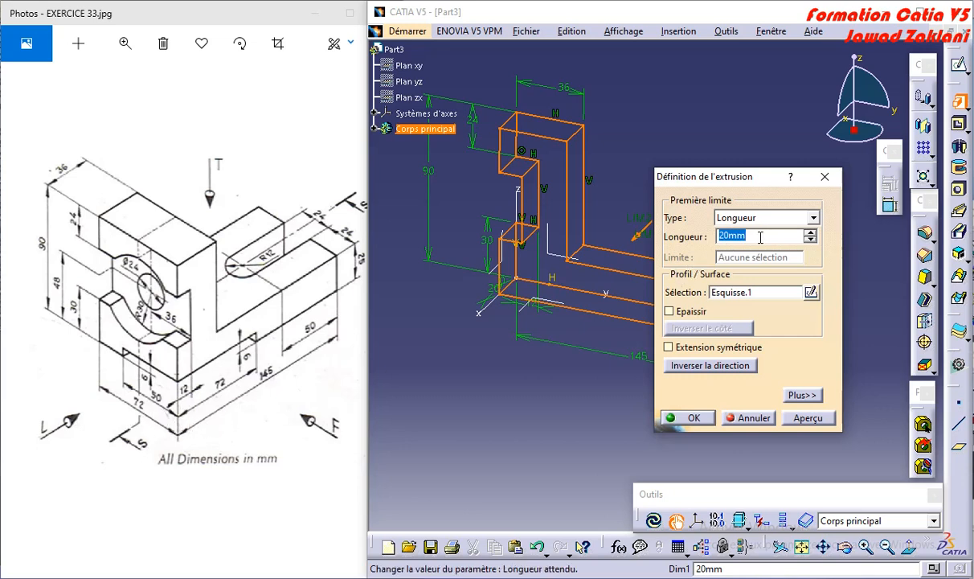
{"action": "type", "text": "7"}
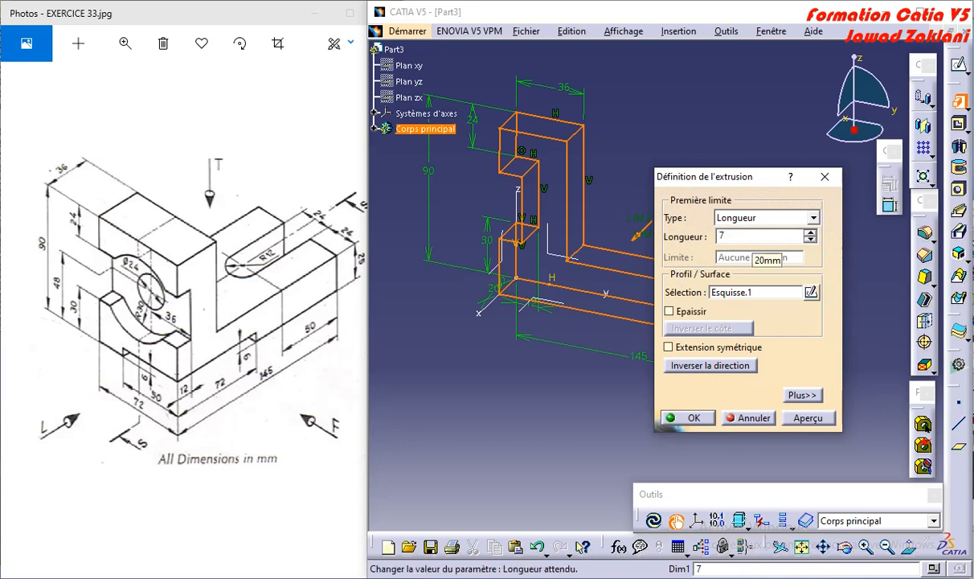
{"action": "type", "text": "2"}
{"action": "key", "text": "Return"}
{"action": "left_click", "coordinate": [718, 208]}
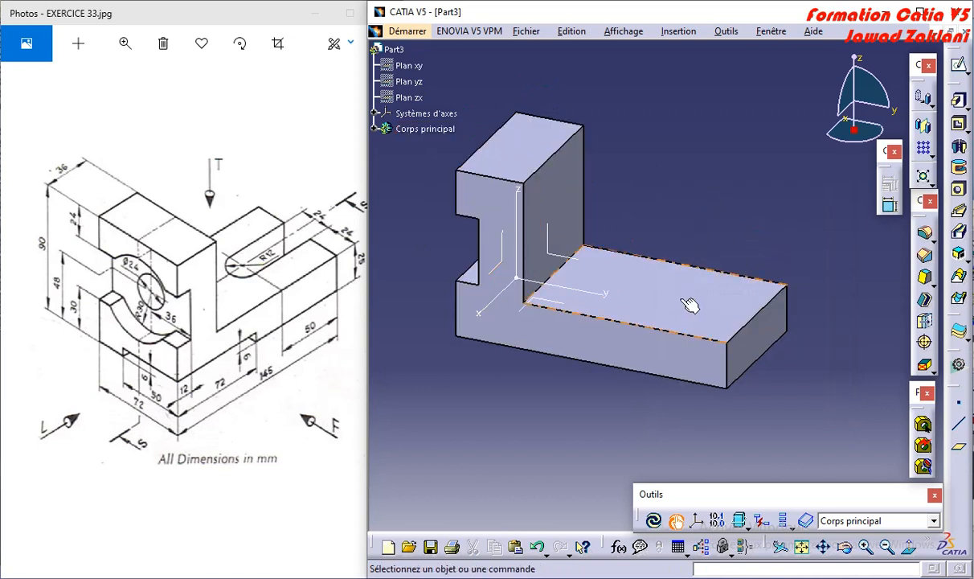
Sketch a closed U-shaped slot profile about 25 mm wide with straight sides about 73 mm long on the horizontal arm's upper face, overshooting its free end
{"action": "left_click", "coordinate": [680, 268]}
{"action": "left_click", "coordinate": [959, 69]}
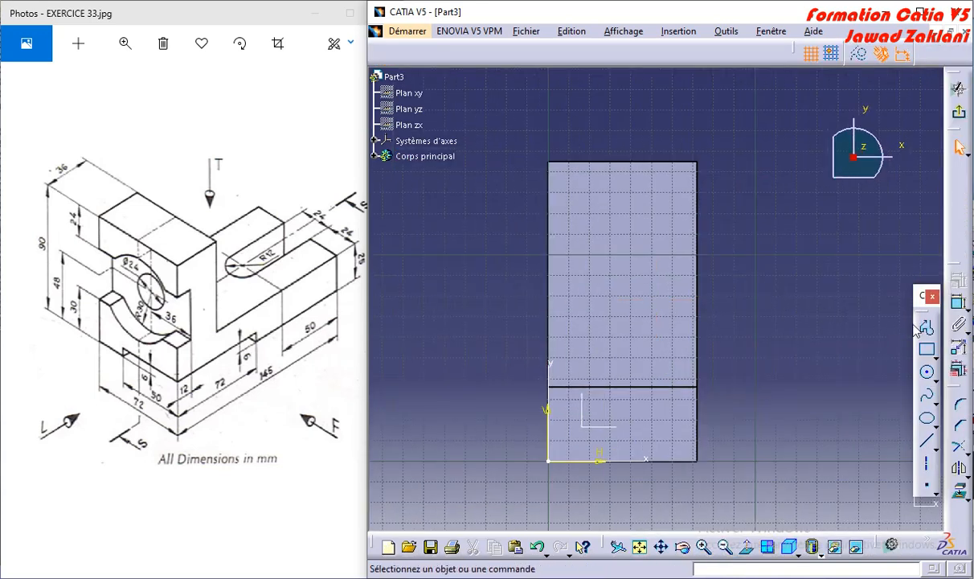
{"action": "left_click", "coordinate": [588, 137]}
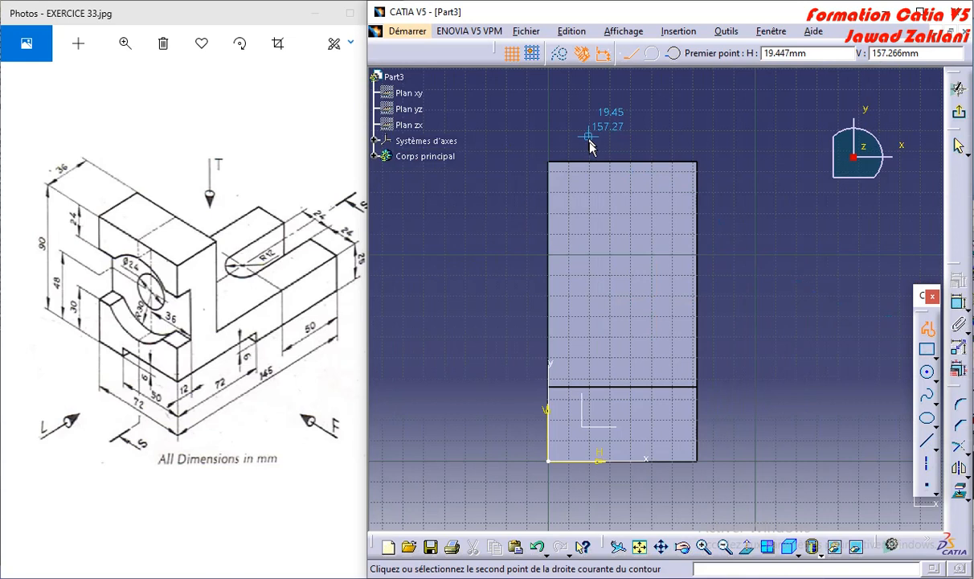
{"action": "left_click", "coordinate": [589, 288]}
{"action": "left_click_drag", "start_coordinate": [631, 313], "coordinate": [632, 303]}
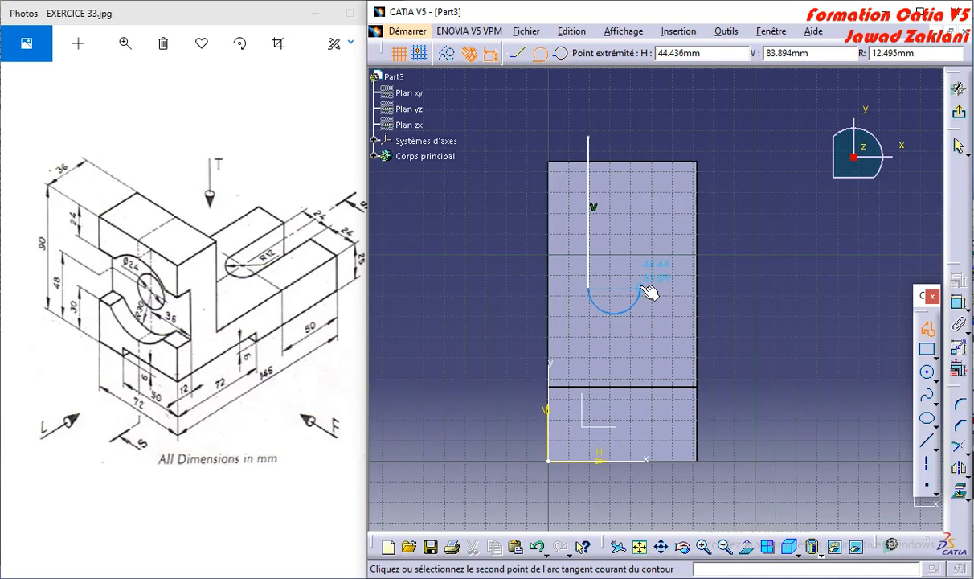
{"action": "left_click", "coordinate": [640, 287]}
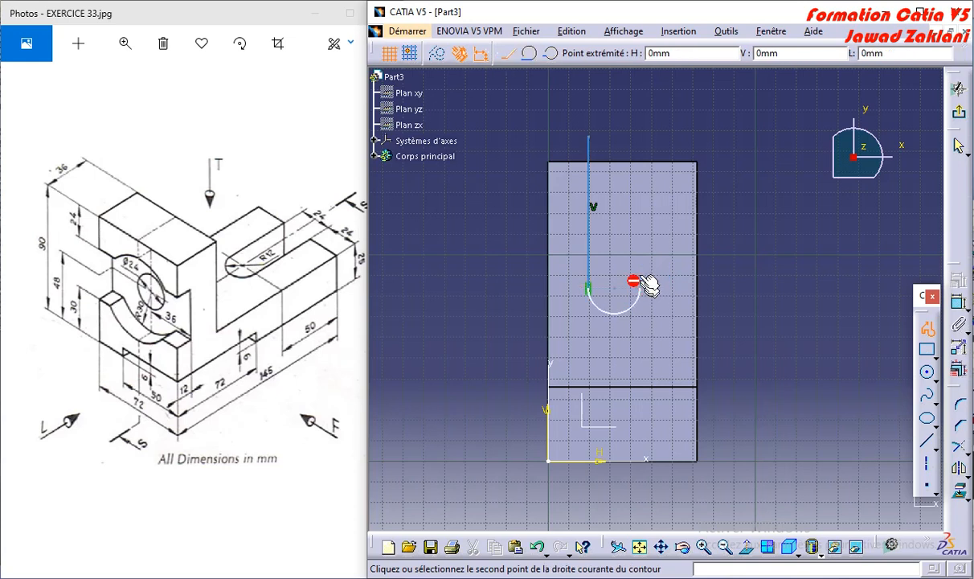
{"action": "left_click", "coordinate": [639, 136]}
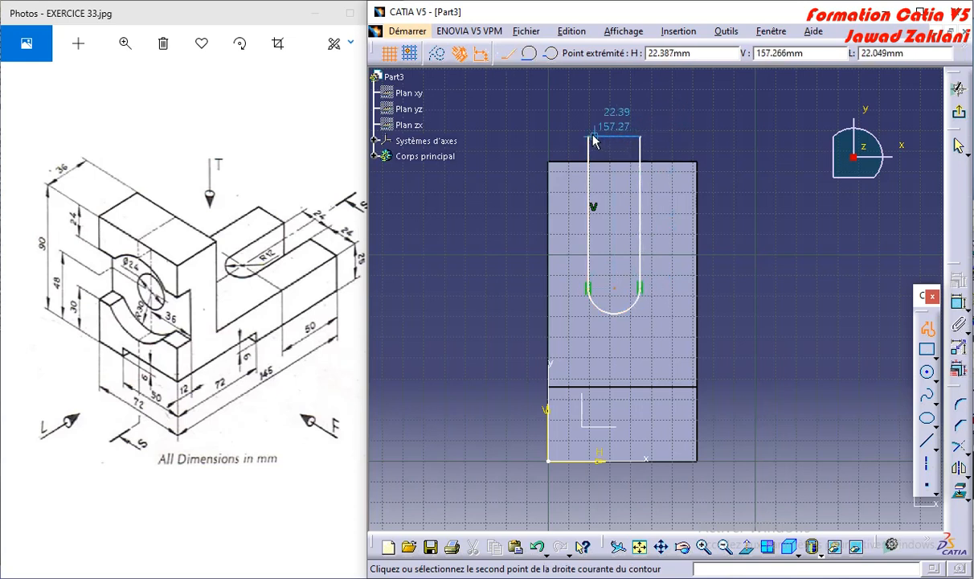
{"action": "left_click", "coordinate": [588, 136]}
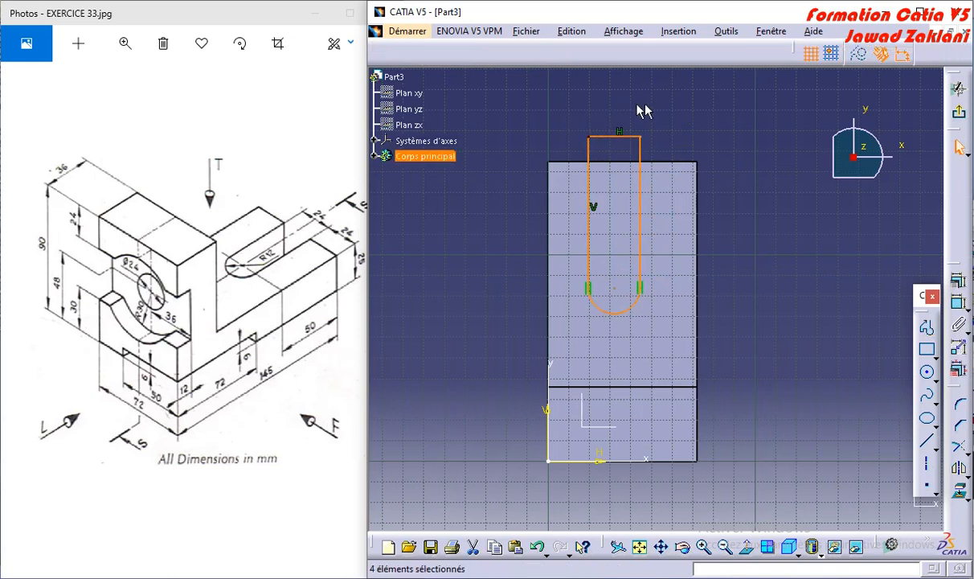
Constrain the slot profile's straight closing line to be coincident with the arm's free end edge
{"action": "left_click", "coordinate": [961, 325]}
{"action": "left_click", "coordinate": [623, 163]}
{"action": "left_click", "coordinate": [624, 138]}
{"action": "right_click", "coordinate": [688, 90]}
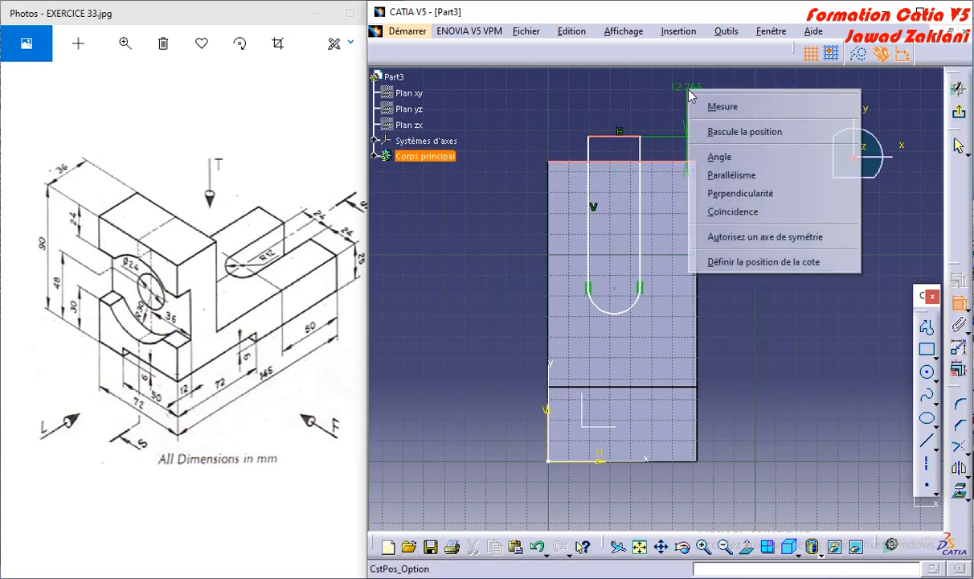
{"action": "left_click", "coordinate": [731, 214]}
Constrain the distance between the slot's straight side and the arm's nearest long edge to 24 mm
{"action": "left_click", "coordinate": [696, 183]}
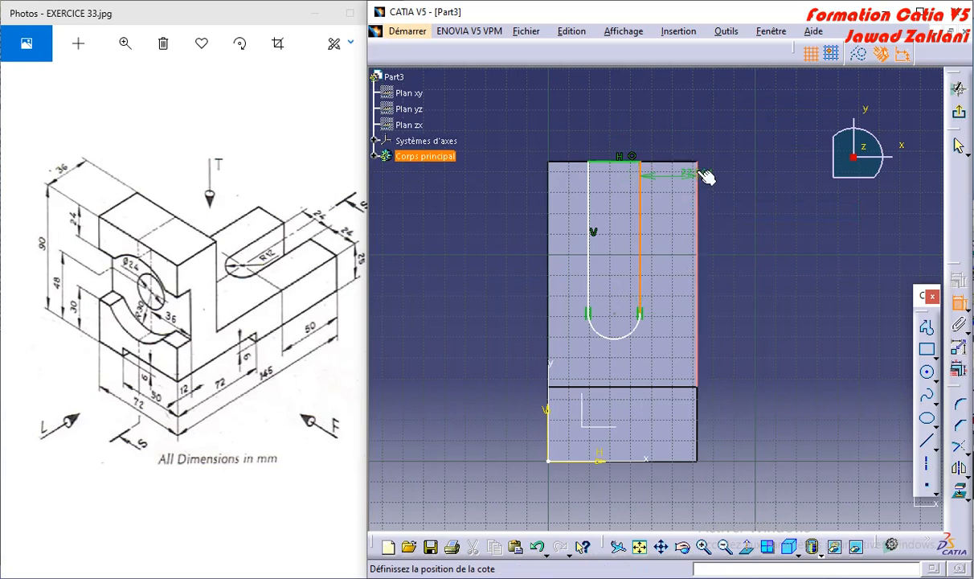
{"action": "left_click", "coordinate": [675, 141]}
{"action": "double_click", "coordinate": [675, 141]}
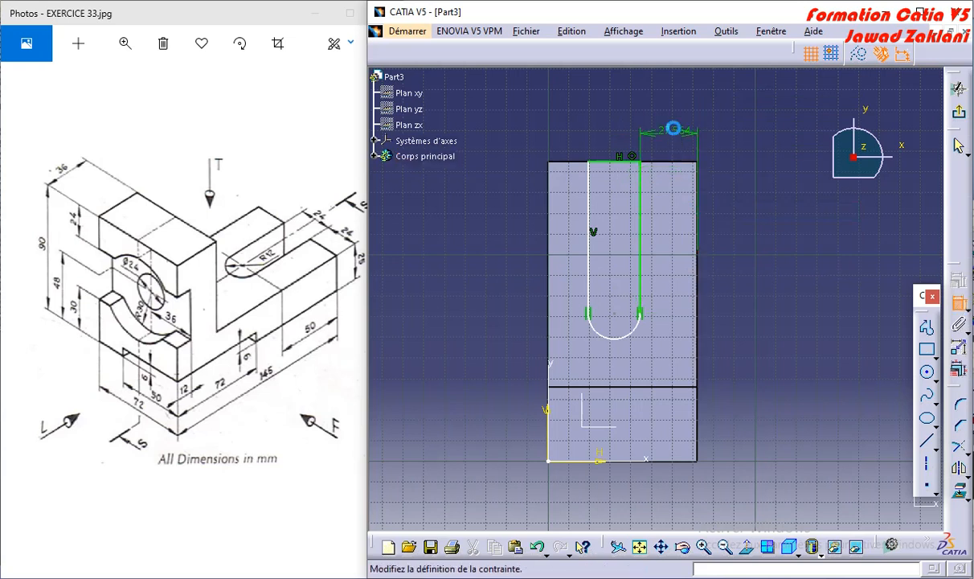
{"action": "type", "text": "24"}
{"action": "key", "text": "Return"}
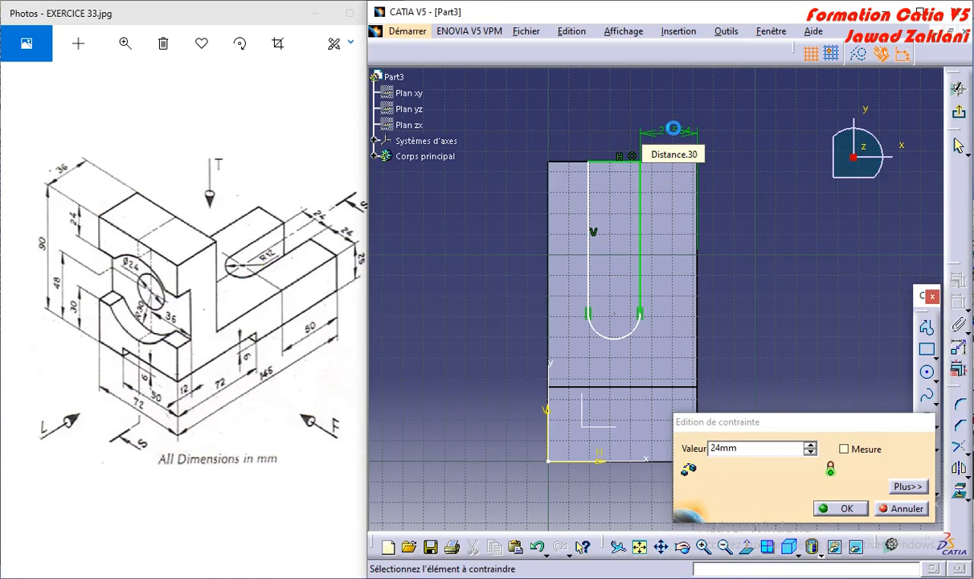
Dimension the slot's straight side and set its length to 50 mm
{"action": "left_click", "coordinate": [652, 265]}
{"action": "left_click", "coordinate": [749, 253]}
{"action": "double_click", "coordinate": [749, 252]}
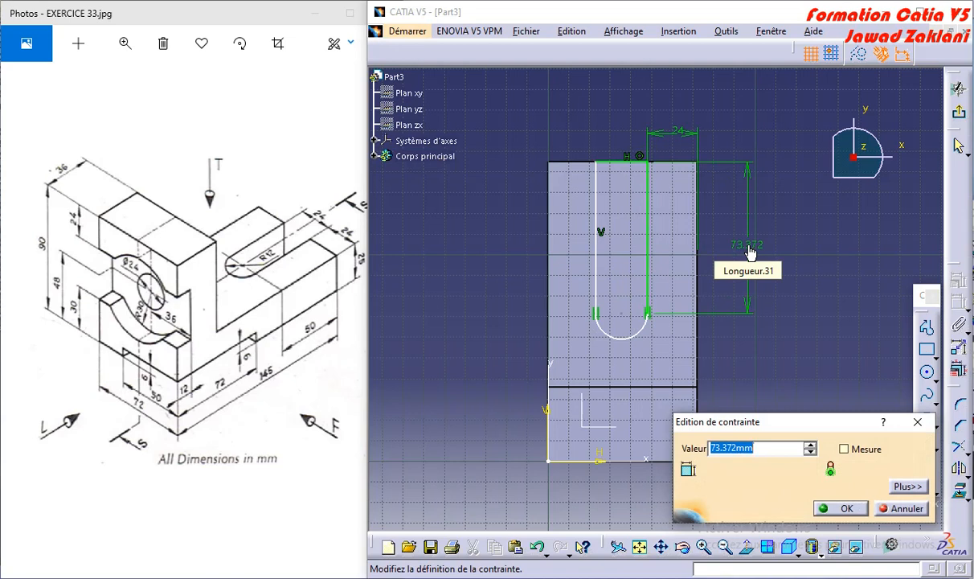
{"action": "type", "text": "50"}
{"action": "key", "text": "Return"}
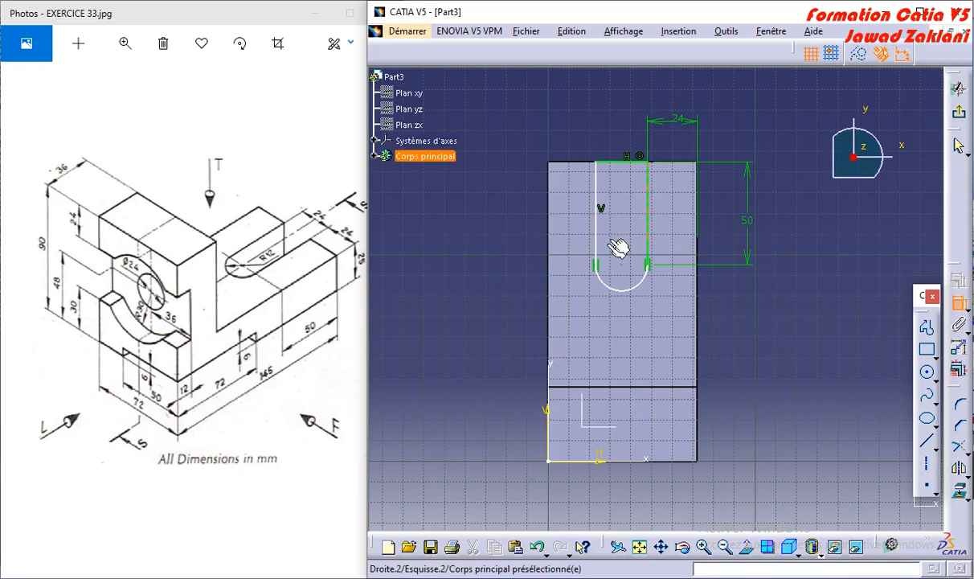
Dimension the slot's closing line at the arm's end and set the slot width to 24 mm
{"action": "left_click", "coordinate": [620, 163]}
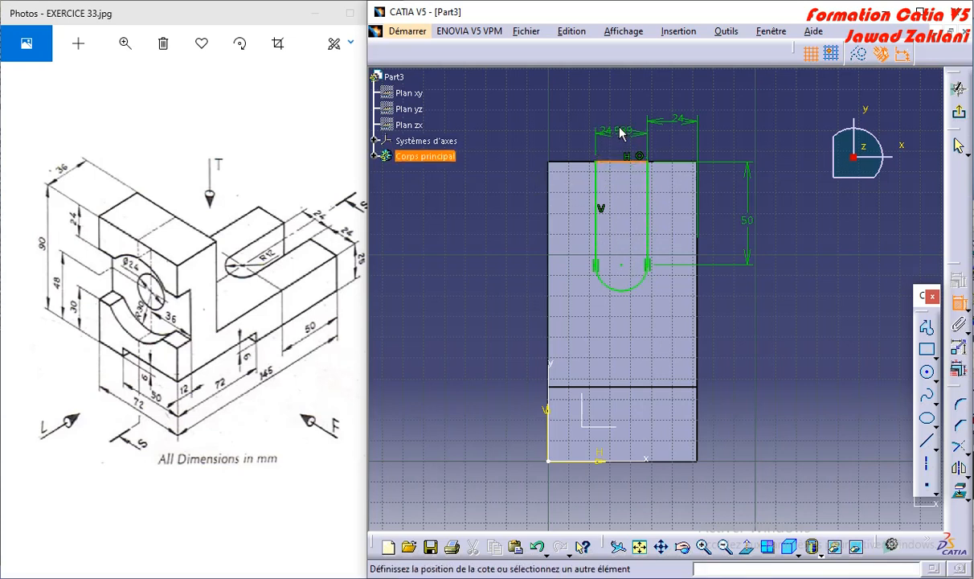
{"action": "double_click", "coordinate": [620, 121]}
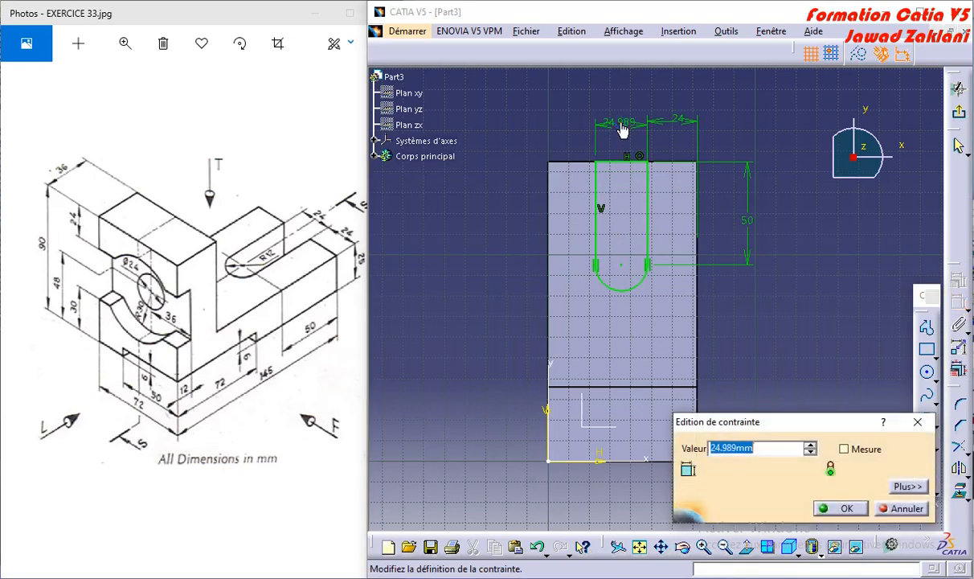
{"action": "type", "text": "24"}
{"action": "key", "text": "Return"}
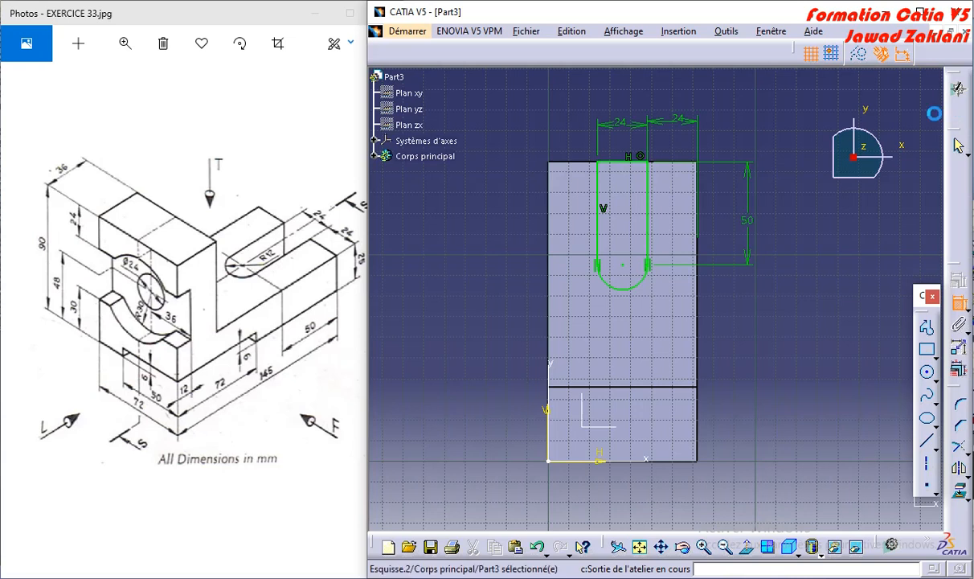
Finish the slot sketch and cut it through the horizontal arm as a pocket 72 mm deep
{"action": "left_click", "coordinate": [956, 114]}
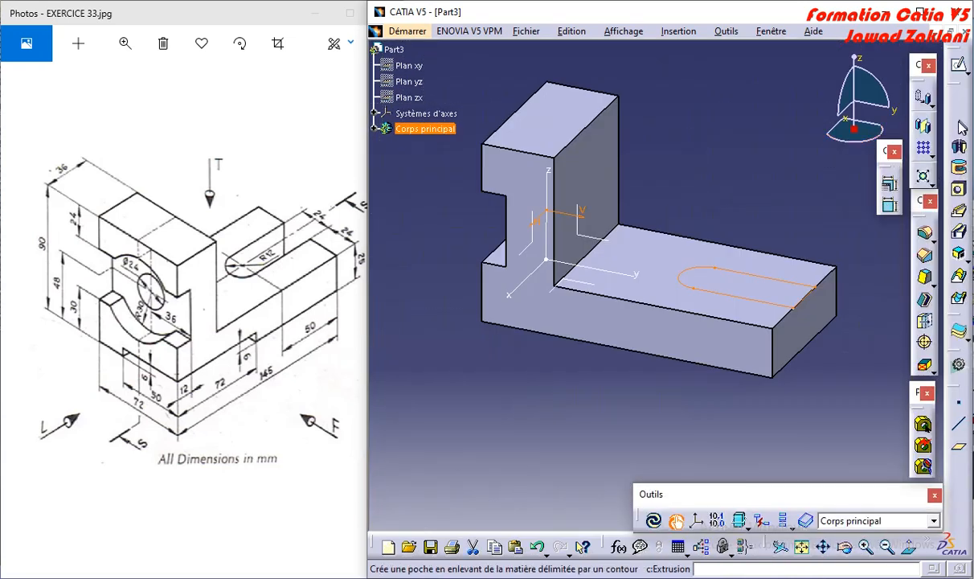
{"action": "left_click", "coordinate": [924, 254]}
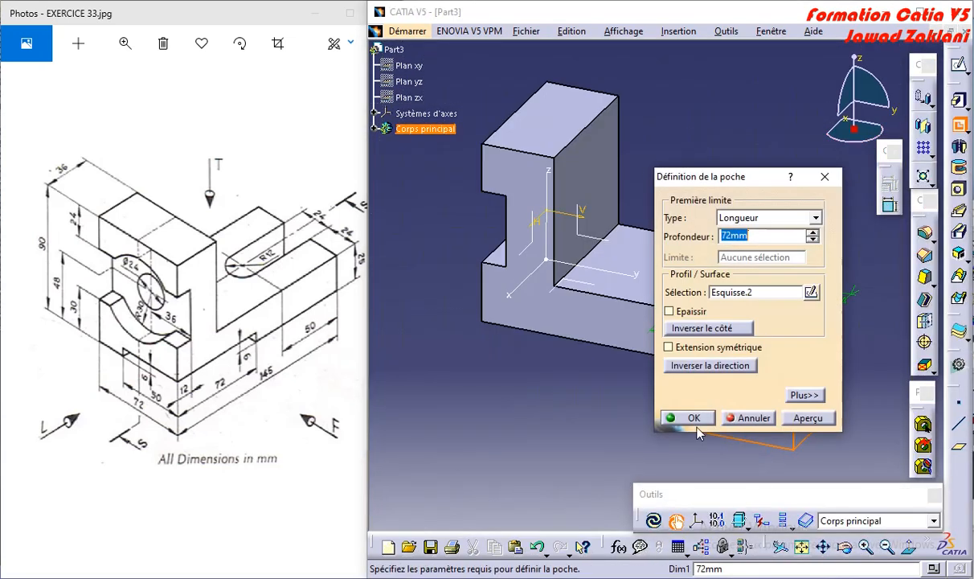
{"action": "left_click", "coordinate": [690, 474]}
Sketch a thin rectangle about 77 mm long on the bracket's L-shaped side face, starting at the origin along the base edge
{"action": "middle_click_drag", "start_coordinate": [615, 389], "coordinate": [616, 364]}
{"action": "left_click", "coordinate": [650, 339]}
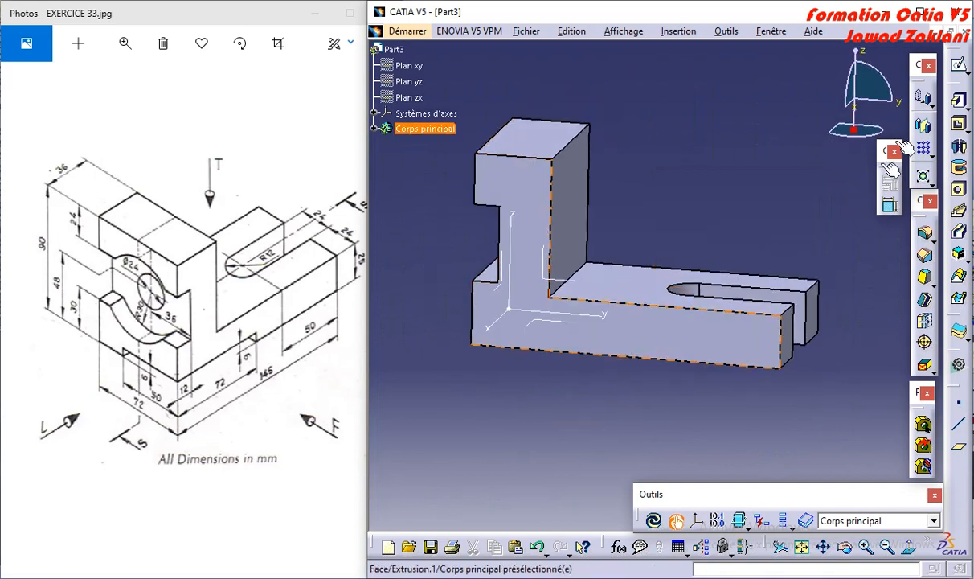
{"action": "left_click", "coordinate": [675, 521]}
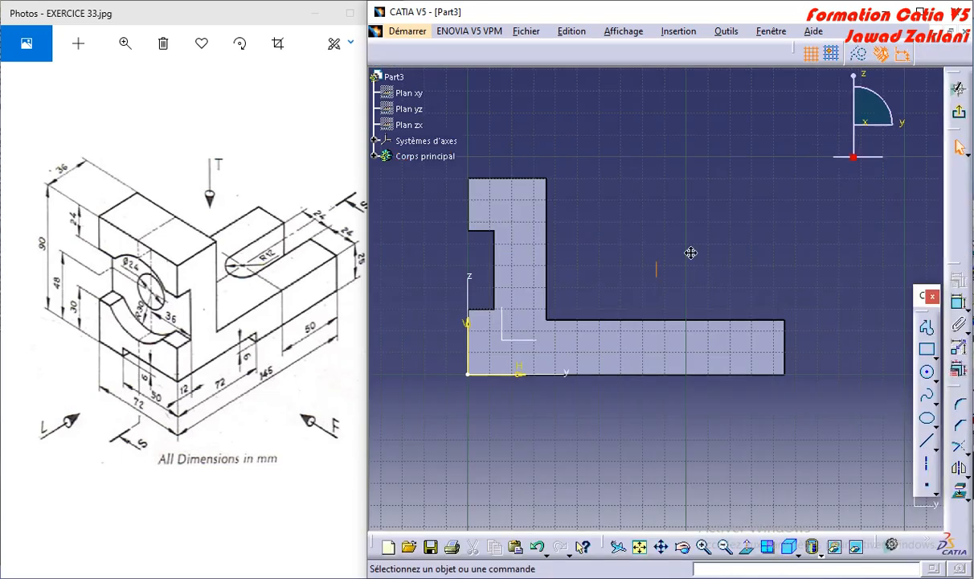
{"action": "middle_click_drag", "start_coordinate": [691, 253], "coordinate": [726, 205]}
{"action": "mouse_move", "coordinate": [622, 367]}
{"action": "middle_mouse_down"}
{"action": "mouse_move", "coordinate": [624, 388]}
{"action": "mouse_move", "coordinate": [621, 379]}
{"action": "middle_mouse_up"}
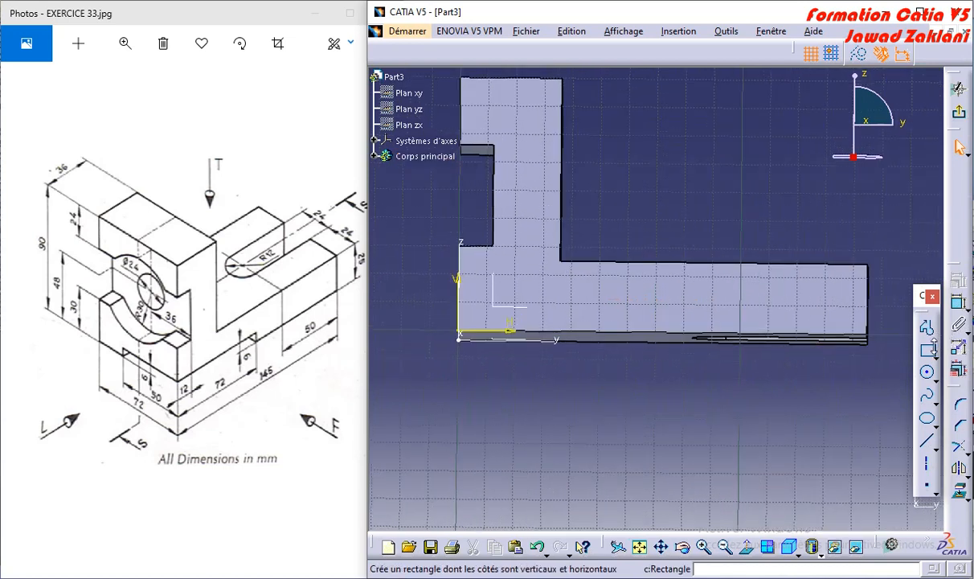
{"action": "left_click", "coordinate": [927, 349]}
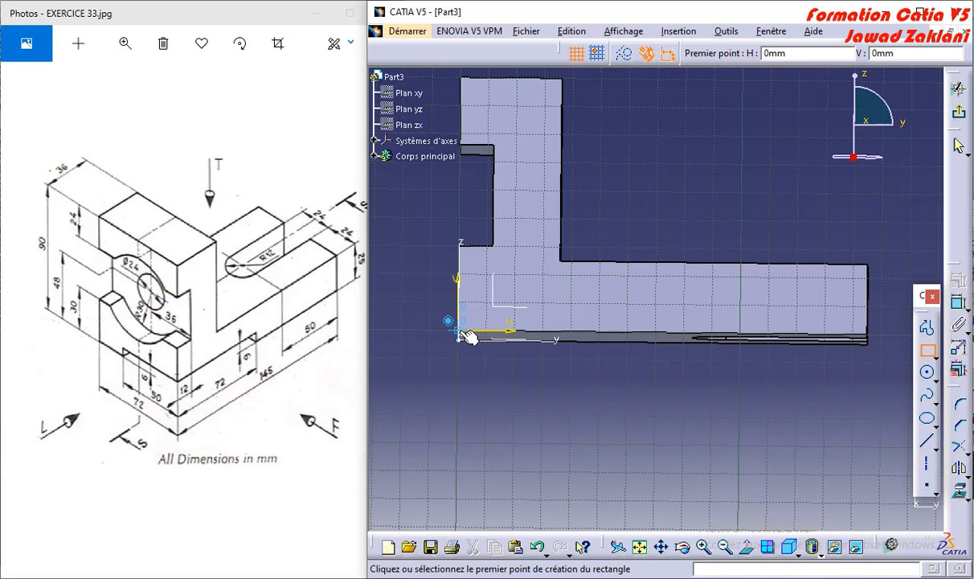
{"action": "left_click", "coordinate": [465, 335]}
{"action": "left_click", "coordinate": [675, 313]}
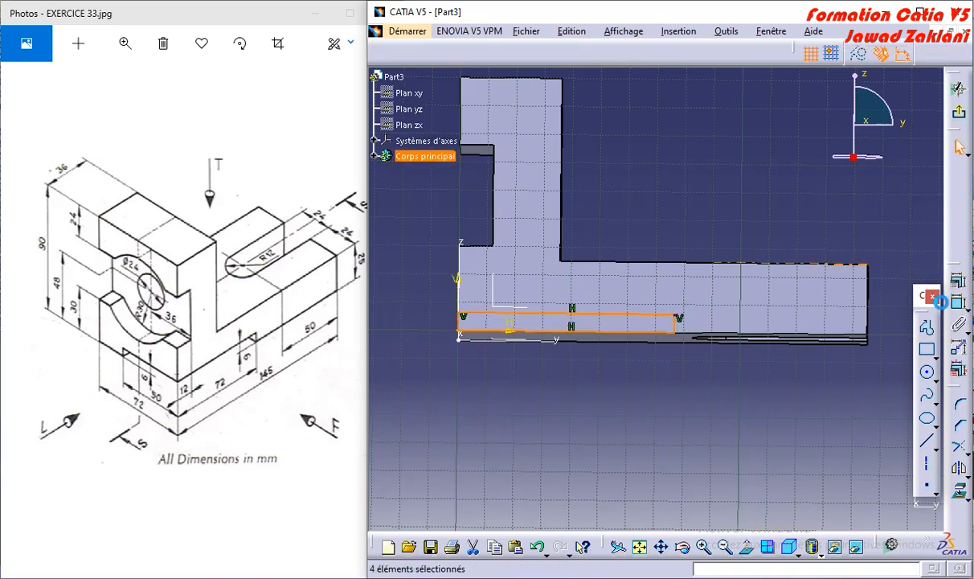
{"action": "left_click", "coordinate": [926, 372]}
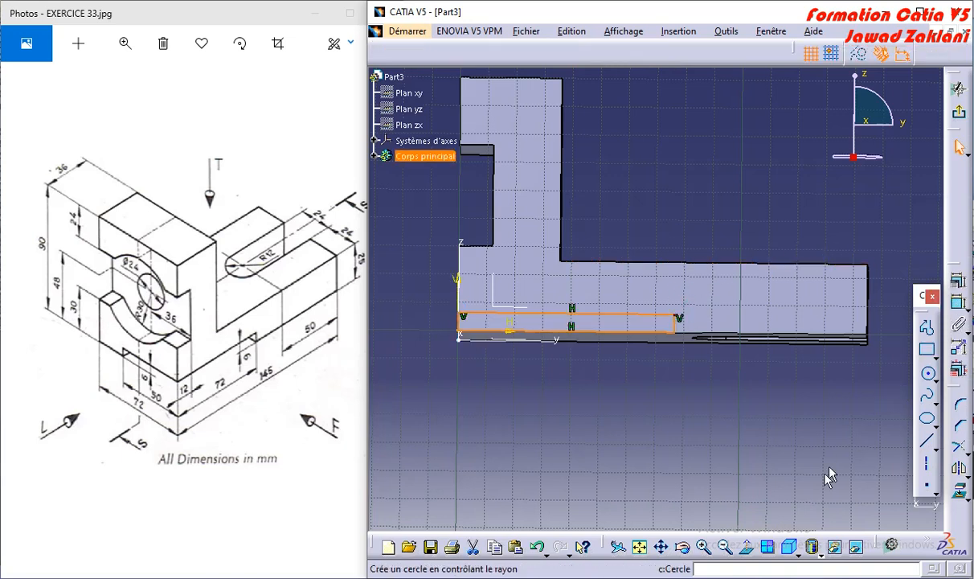
Dimension the rectangle's lower edge and set its length to 72 mm
{"action": "left_click", "coordinate": [747, 549]}
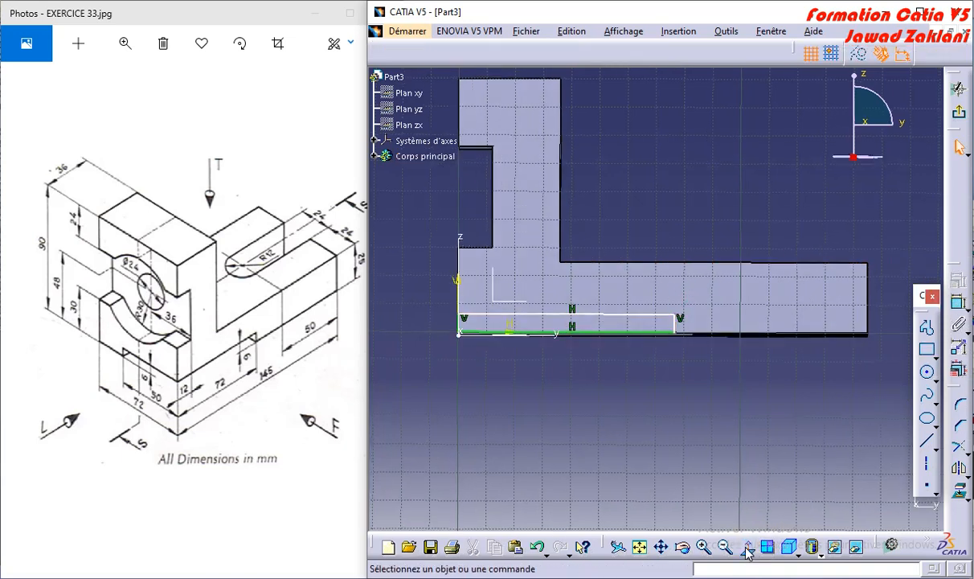
{"action": "left_click", "coordinate": [958, 305]}
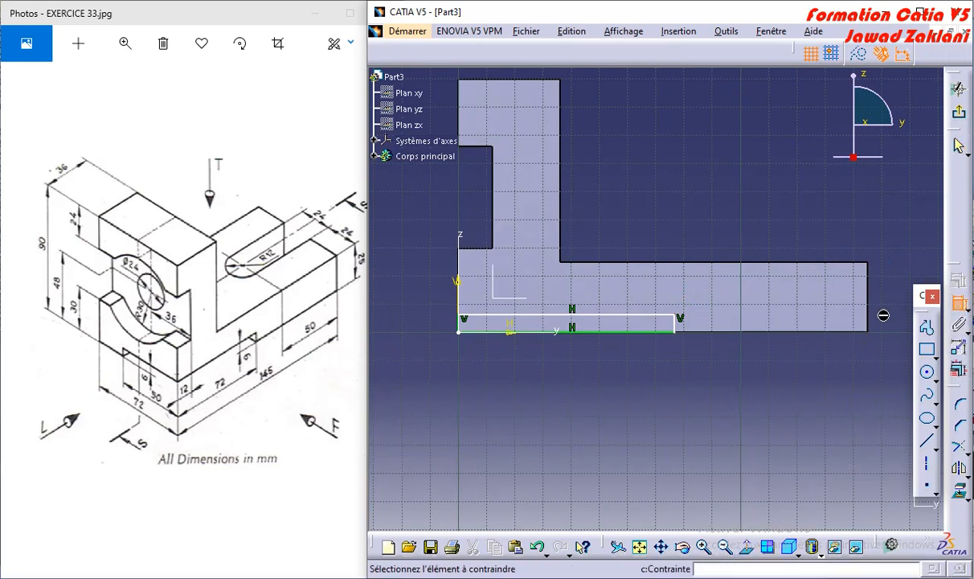
{"action": "left_click", "coordinate": [635, 341]}
{"action": "left_click", "coordinate": [571, 379]}
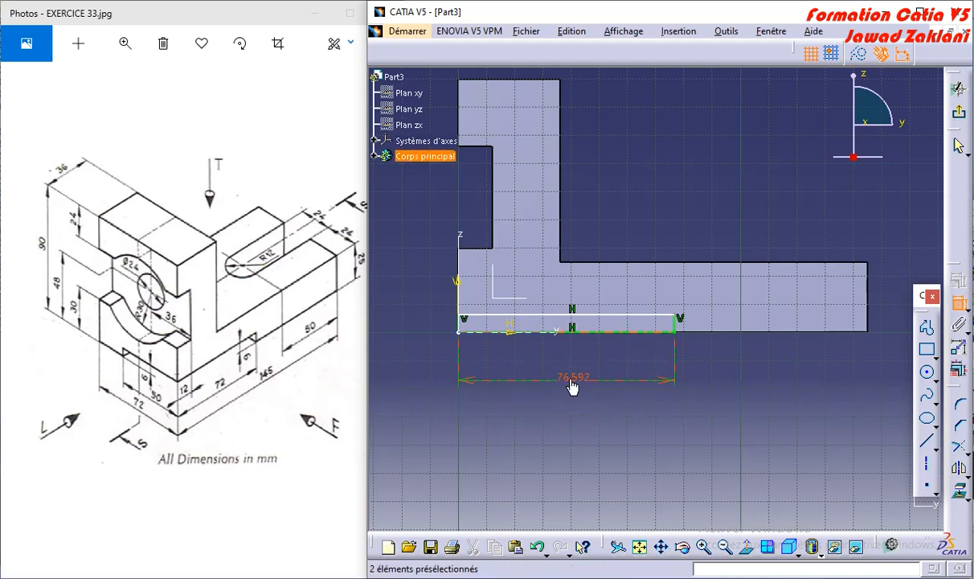
{"action": "double_click", "coordinate": [574, 385]}
{"action": "type", "text": "72"}
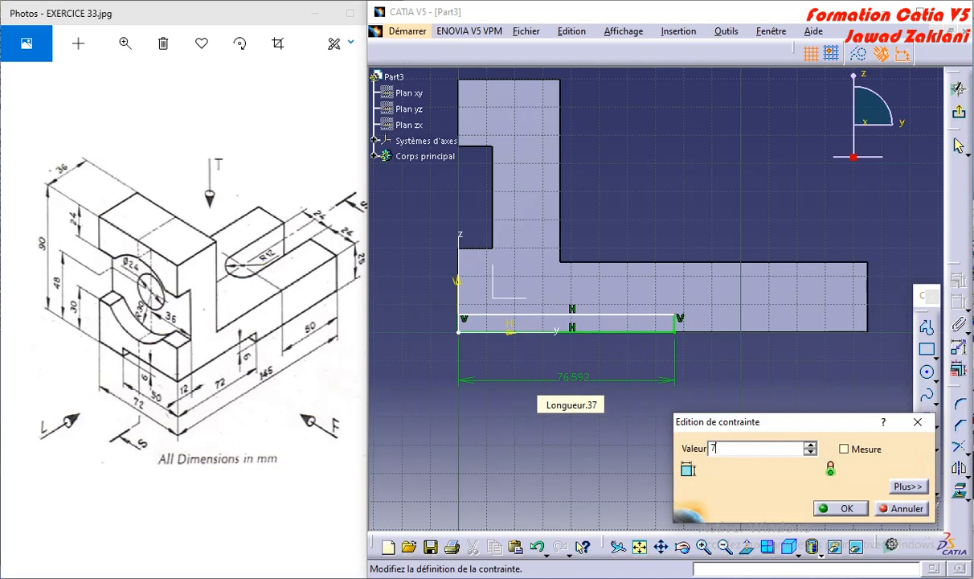
{"action": "key", "text": "Return"}
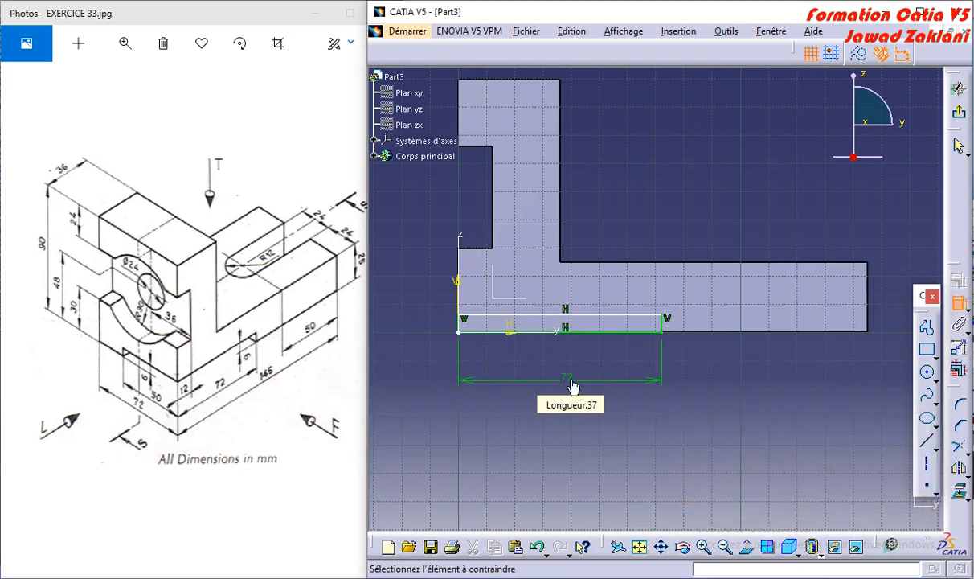
Dimension the thin rectangle's short end edge and set its height to 6 mm
{"action": "left_click", "coordinate": [664, 322]}
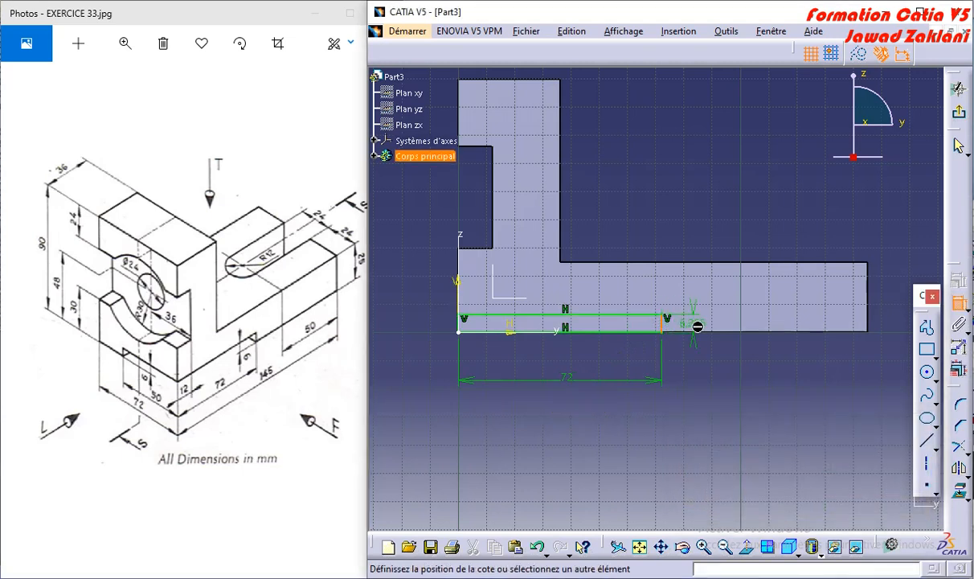
{"action": "left_click", "coordinate": [696, 358]}
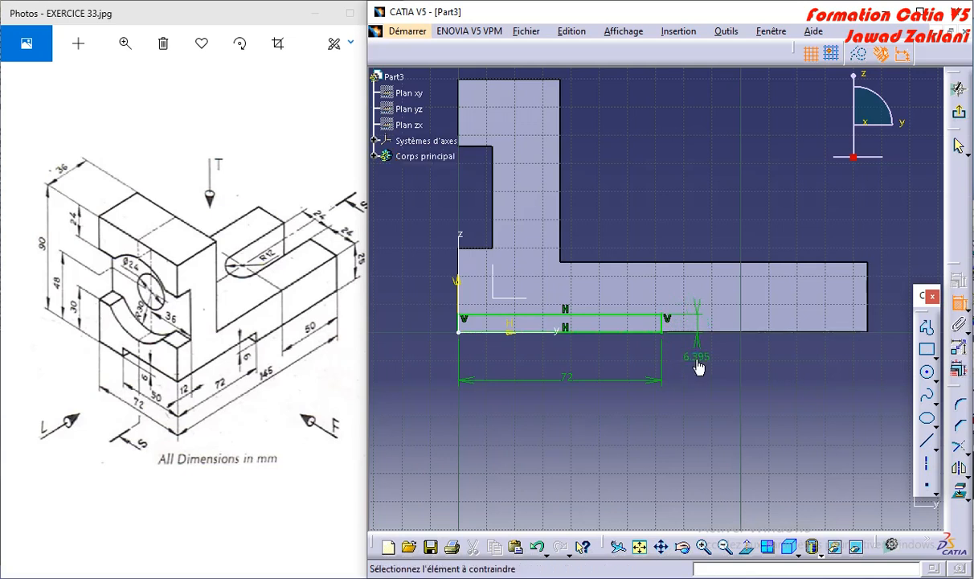
{"action": "double_click", "coordinate": [696, 358]}
{"action": "type", "text": "6"}
{"action": "key", "text": "Return"}
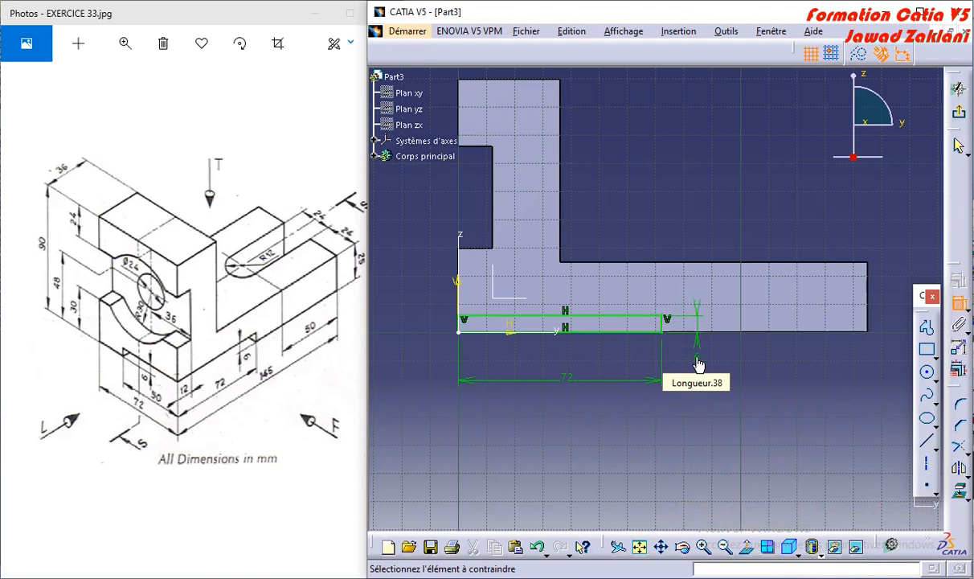
Finish the rectangle sketch and cut it into the bracket's base as a pocket 50 mm deep
{"action": "left_click", "coordinate": [957, 88]}
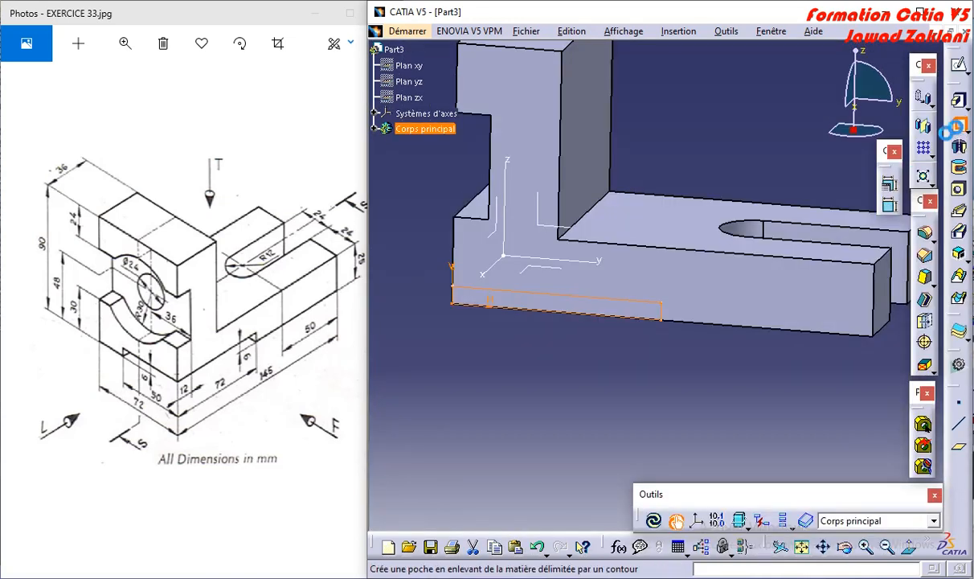
{"action": "left_click", "coordinate": [924, 254]}
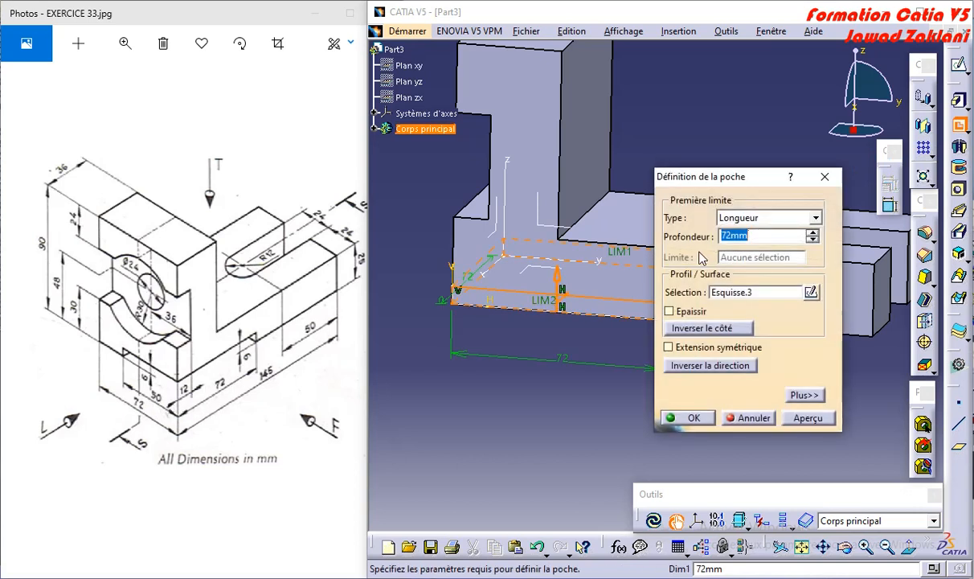
{"action": "type", "text": "50"}
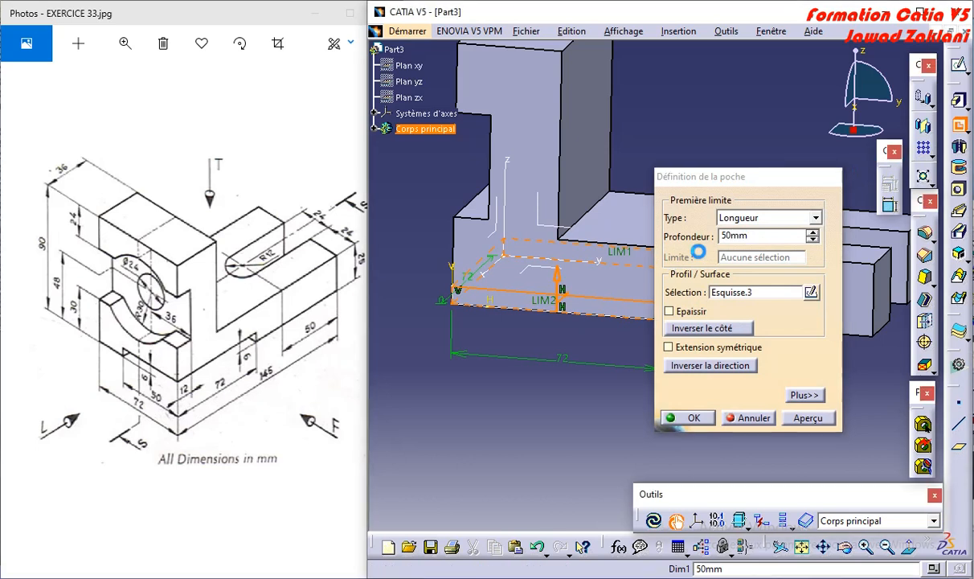
{"action": "left_click", "coordinate": [688, 417]}
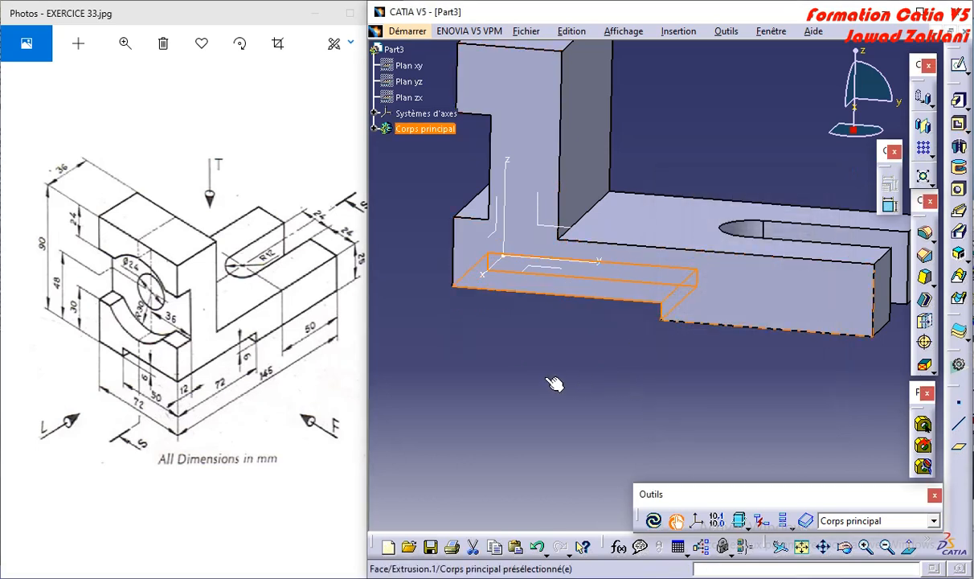
Sketch a circle of about 31 mm radius on the upright's front face above the notch, centred near the middle of the notch
{"action": "middle_click_drag", "start_coordinate": [522, 375], "coordinate": [646, 126]}
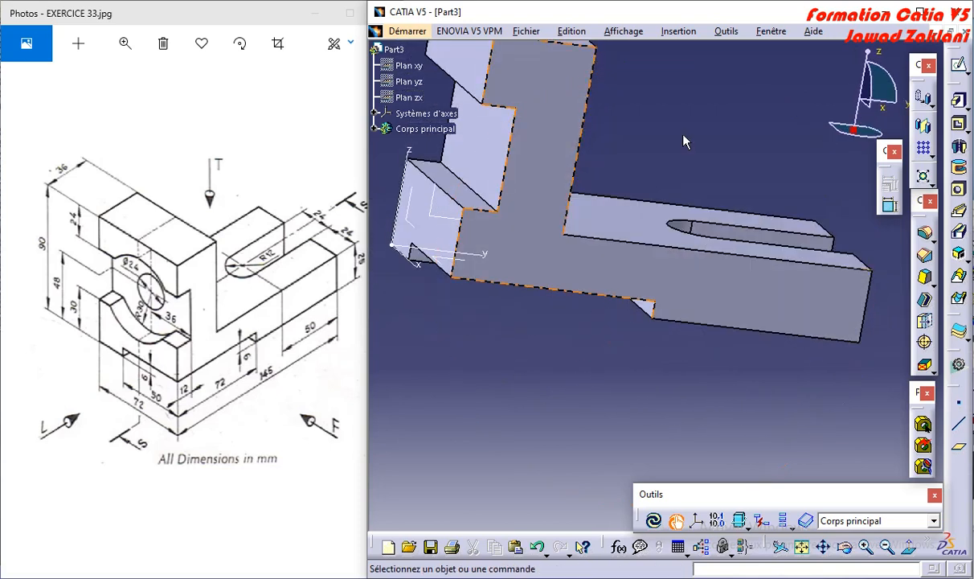
{"action": "middle_click_drag", "start_coordinate": [690, 191], "coordinate": [690, 238]}
{"action": "middle_click_drag", "start_coordinate": [528, 239], "coordinate": [572, 356]}
{"action": "middle_click_drag", "start_coordinate": [572, 283], "coordinate": [588, 229]}
{"action": "middle_click_drag", "start_coordinate": [540, 356], "coordinate": [595, 401]}
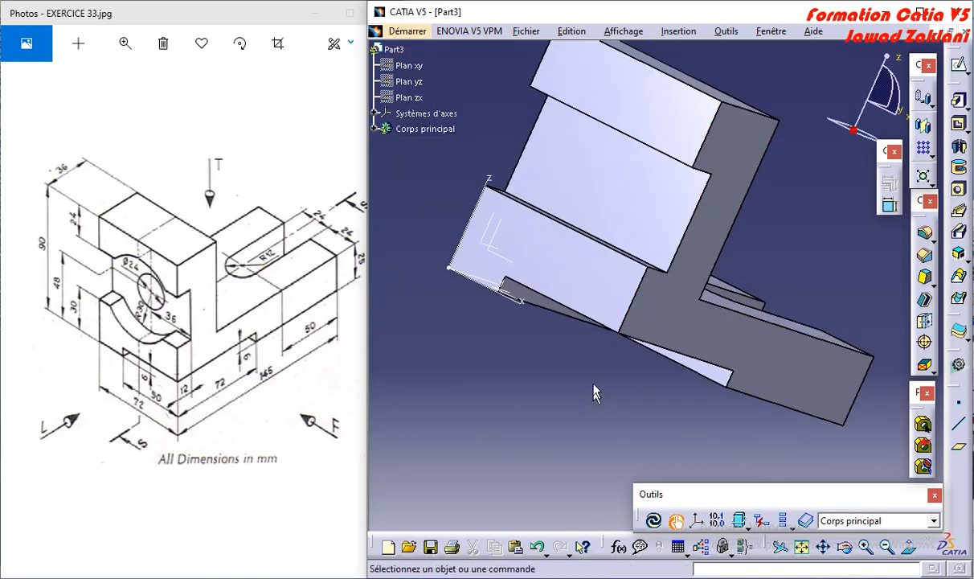
{"action": "left_click", "coordinate": [651, 117]}
{"action": "left_click", "coordinate": [959, 68]}
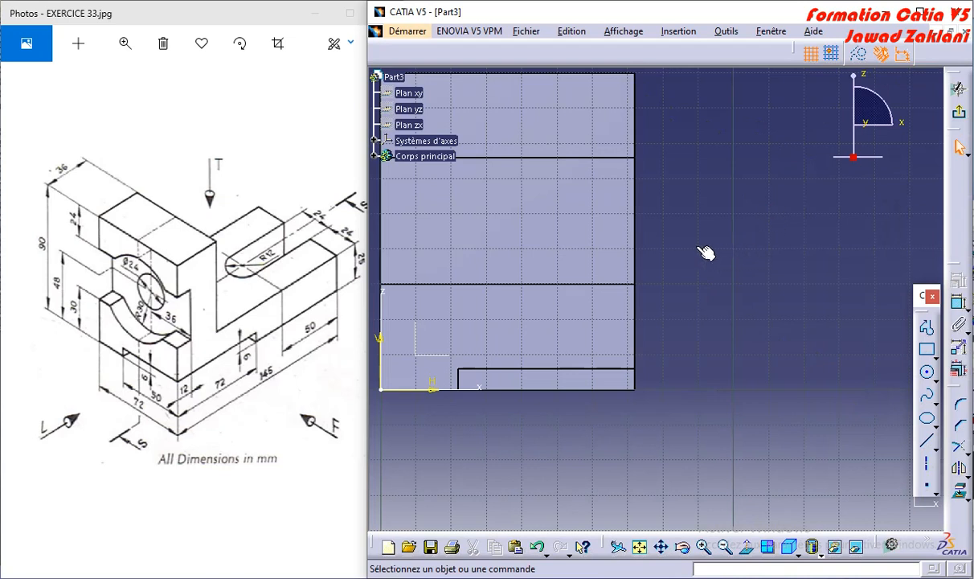
{"action": "mouse_move", "coordinate": [706, 252]}
{"action": "middle_mouse_down"}
{"action": "mouse_move", "coordinate": [824, 278]}
{"action": "mouse_move", "coordinate": [848, 311]}
{"action": "middle_mouse_up"}
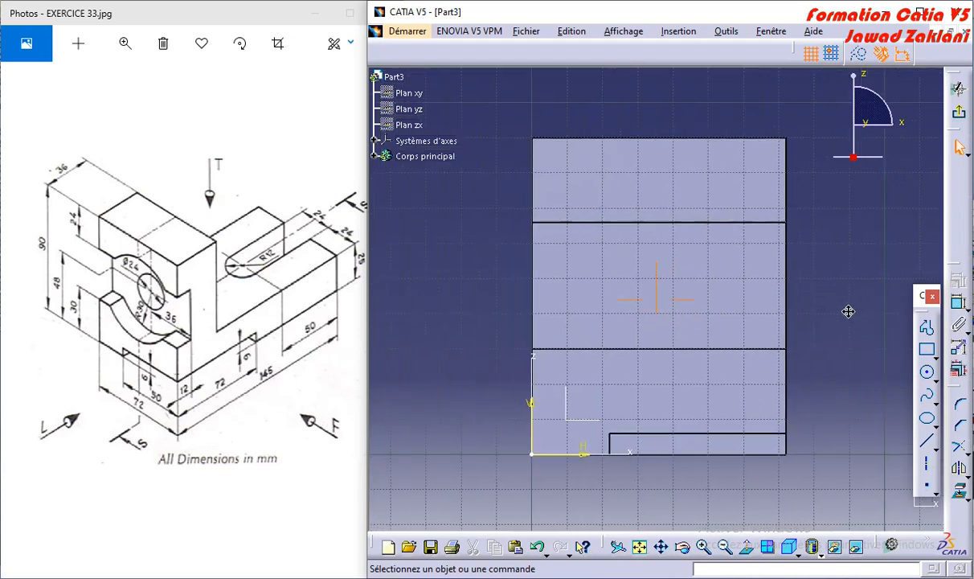
{"action": "left_click", "coordinate": [928, 377]}
{"action": "left_click", "coordinate": [654, 287]}
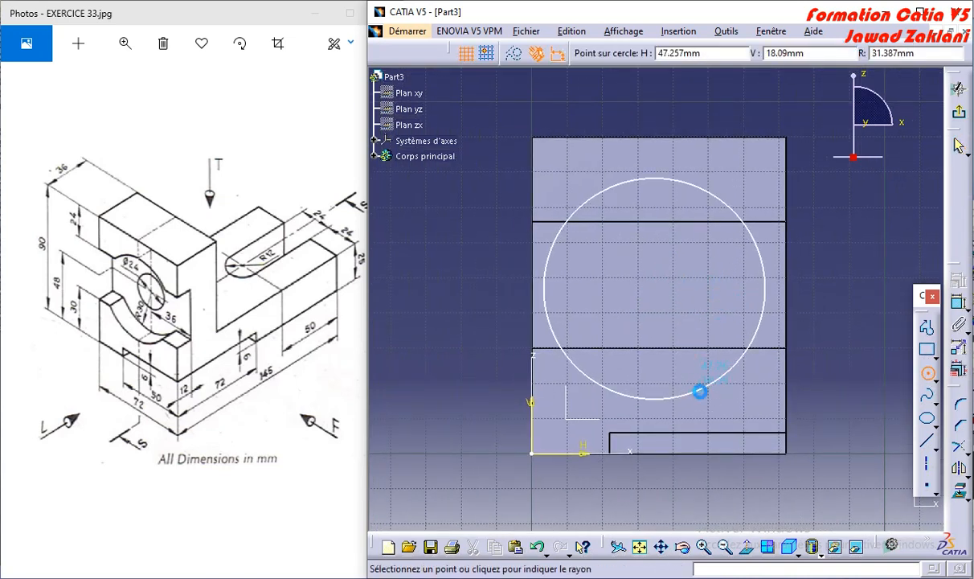
{"action": "left_click", "coordinate": [699, 392]}
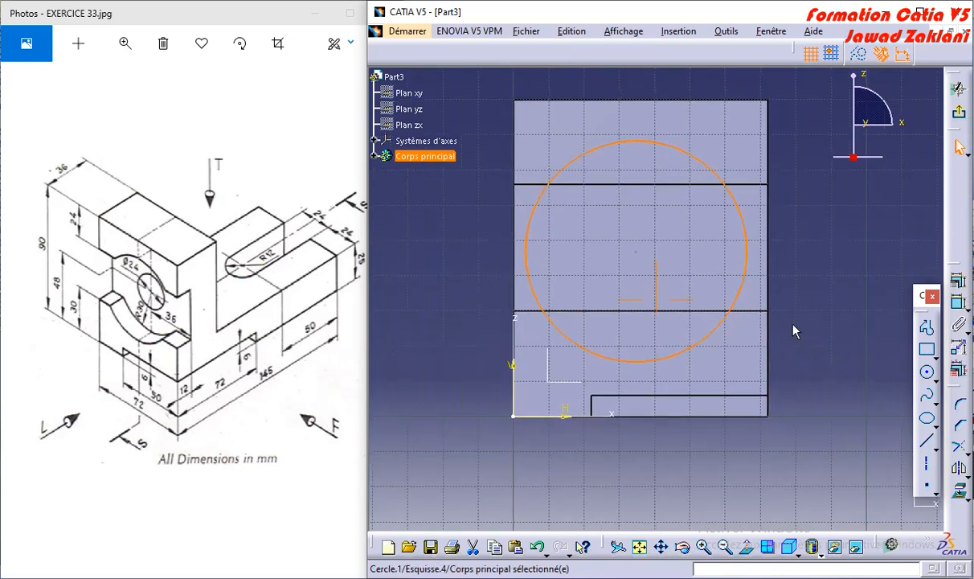
Dimension the circle, switch the dimension from diameter to radius, and set the radius to 30 mm
{"action": "left_click", "coordinate": [959, 304]}
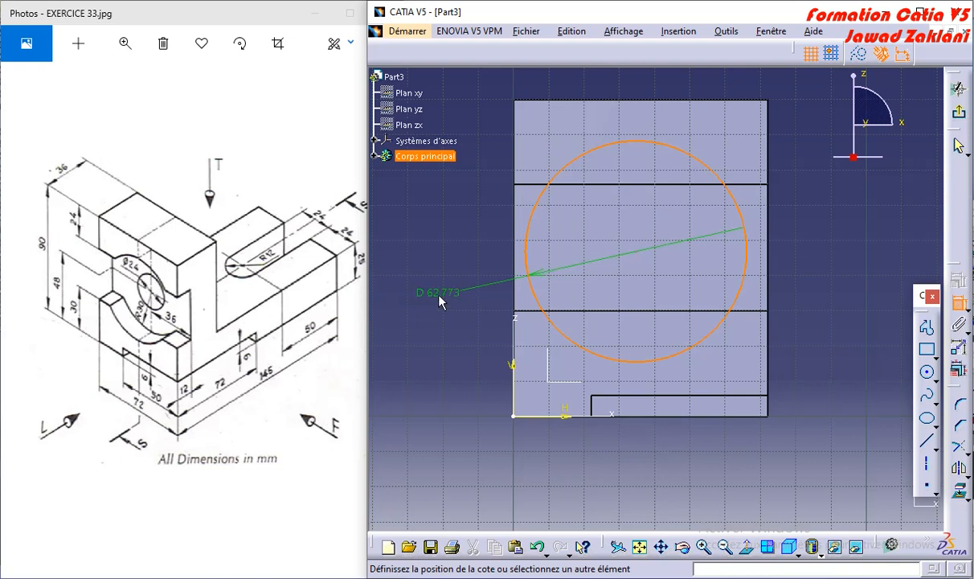
{"action": "left_click", "coordinate": [441, 296]}
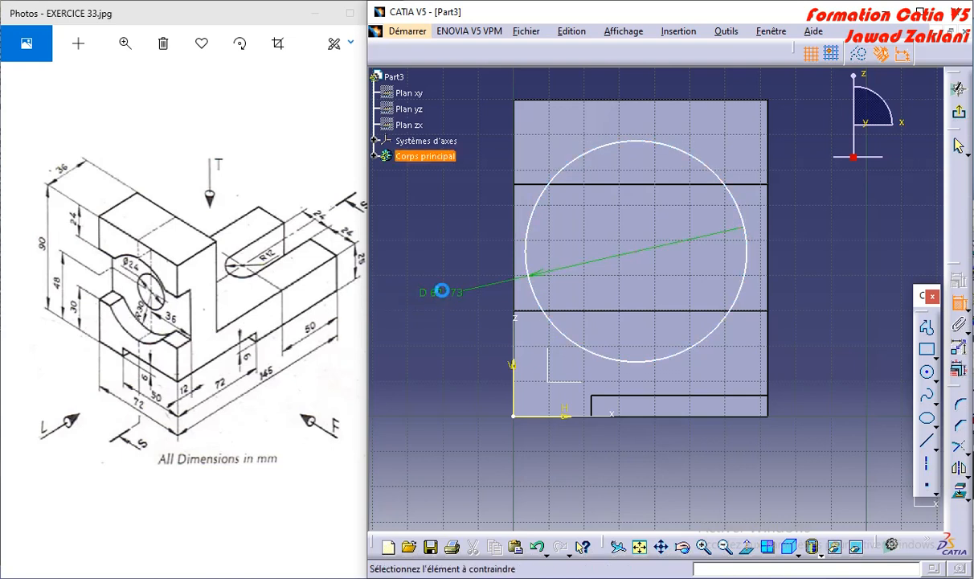
{"action": "double_click", "coordinate": [442, 292]}
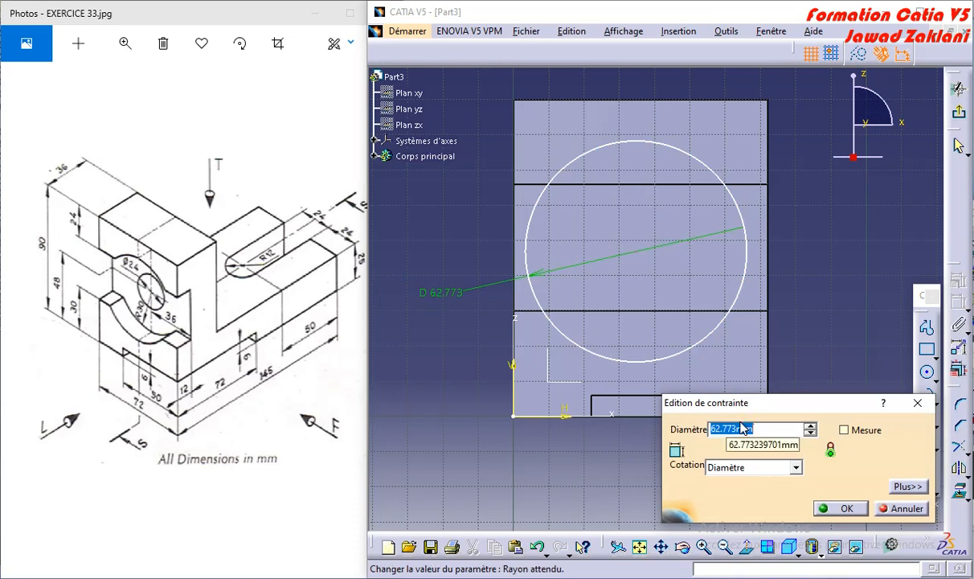
{"action": "type", "text": "30"}
{"action": "left_click", "coordinate": [796, 467]}
{"action": "left_click", "coordinate": [719, 481]}
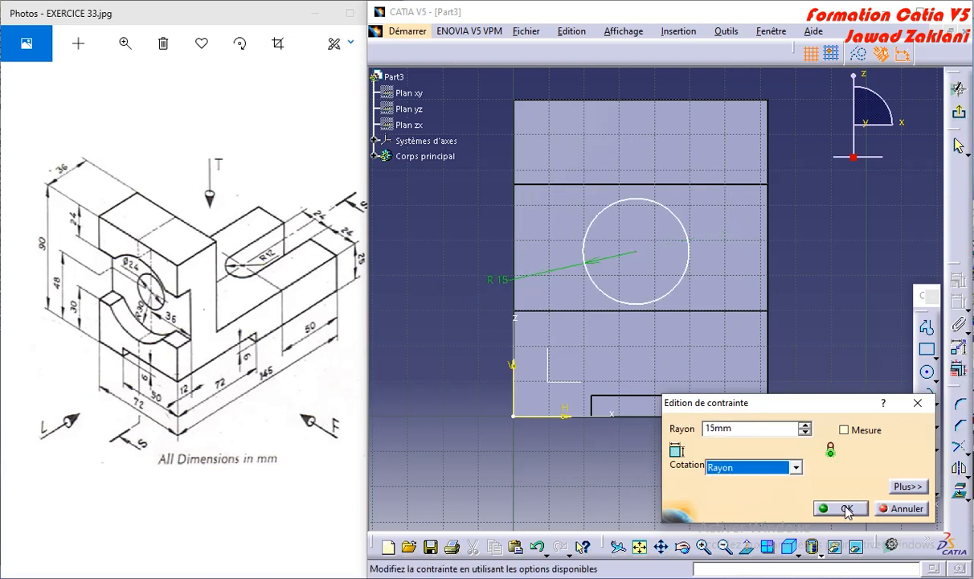
{"action": "left_click_drag", "start_coordinate": [746, 428], "coordinate": [689, 432]}
{"action": "type", "text": "30"}
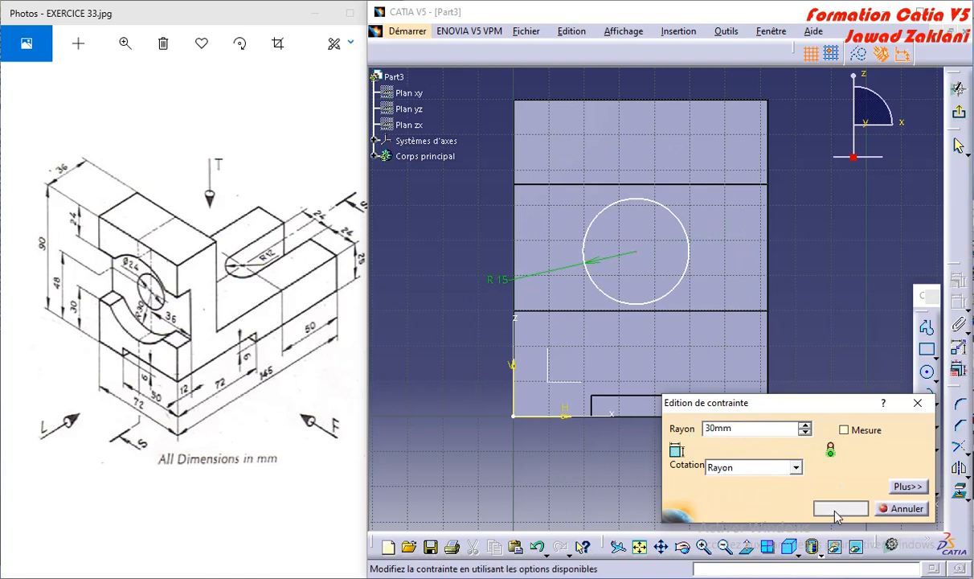
{"action": "left_click", "coordinate": [839, 508]}
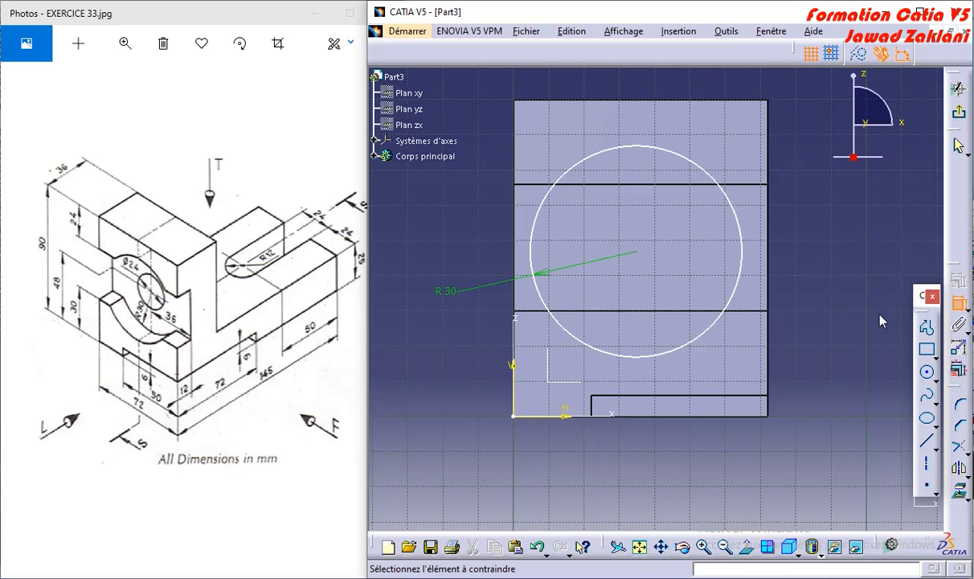
Dimension the circle's centre from the upright's vertical side edge and set the distance to 36 mm
{"action": "left_click", "coordinate": [635, 252]}
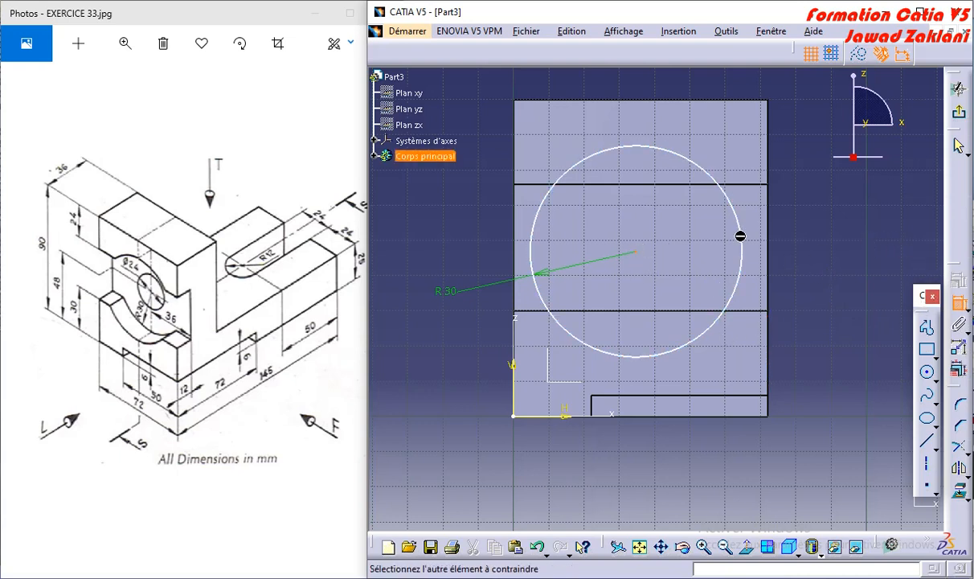
{"action": "left_click", "coordinate": [774, 246]}
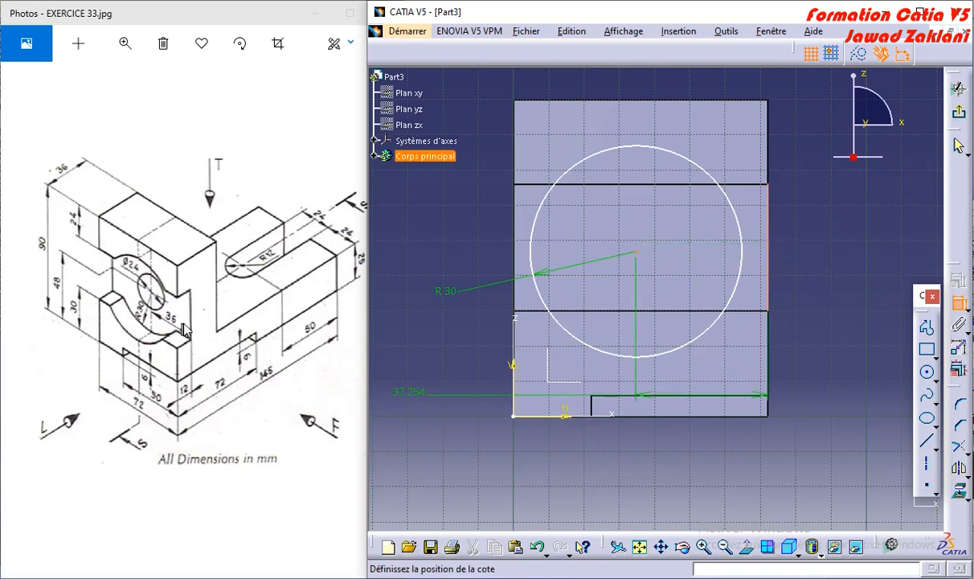
{"action": "left_click", "coordinate": [810, 258]}
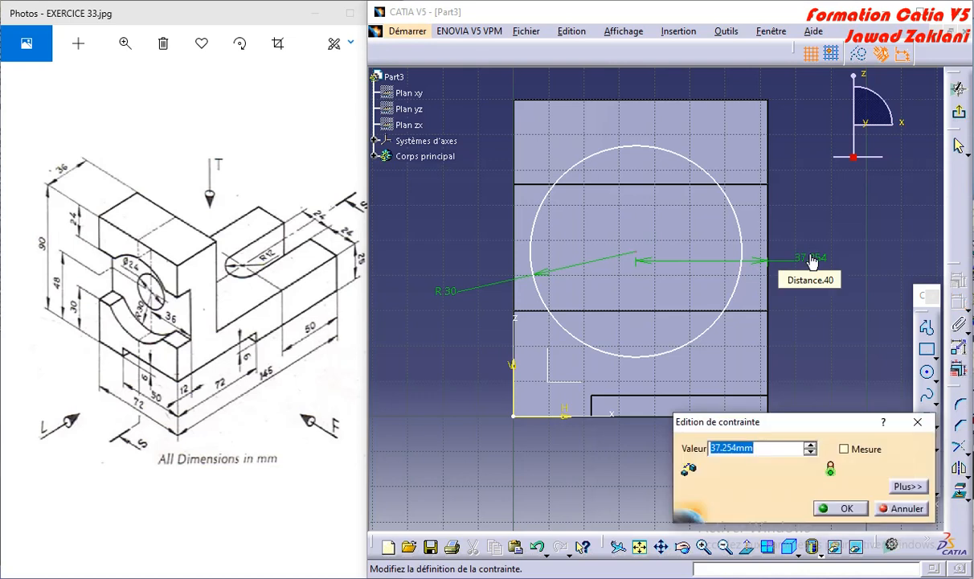
{"action": "type", "text": "36"}
{"action": "key", "text": "Return"}
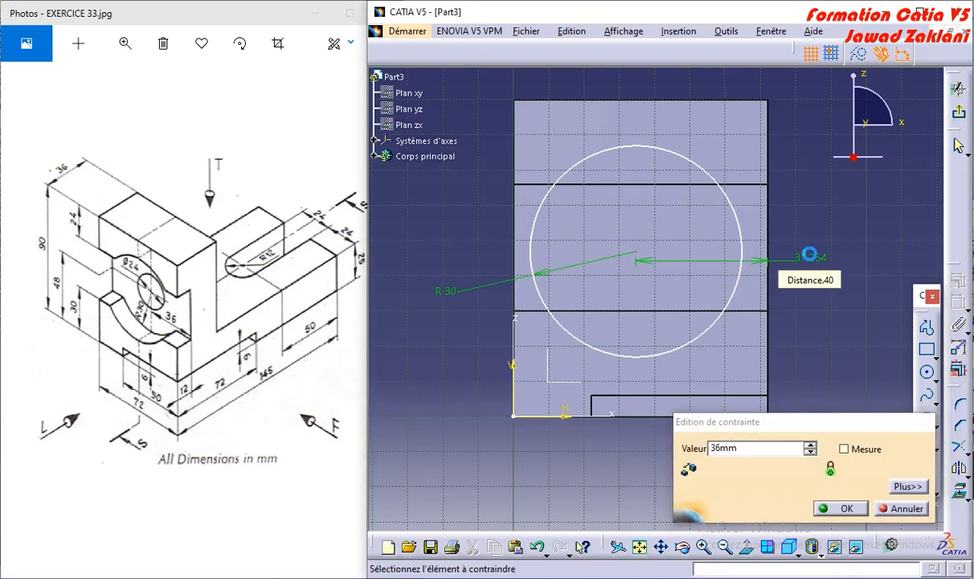
Dimension the circle centre's height above the horizontal sketch axis and set it to 48 mm
{"action": "left_click", "coordinate": [642, 253]}
{"action": "left_click", "coordinate": [557, 418]}
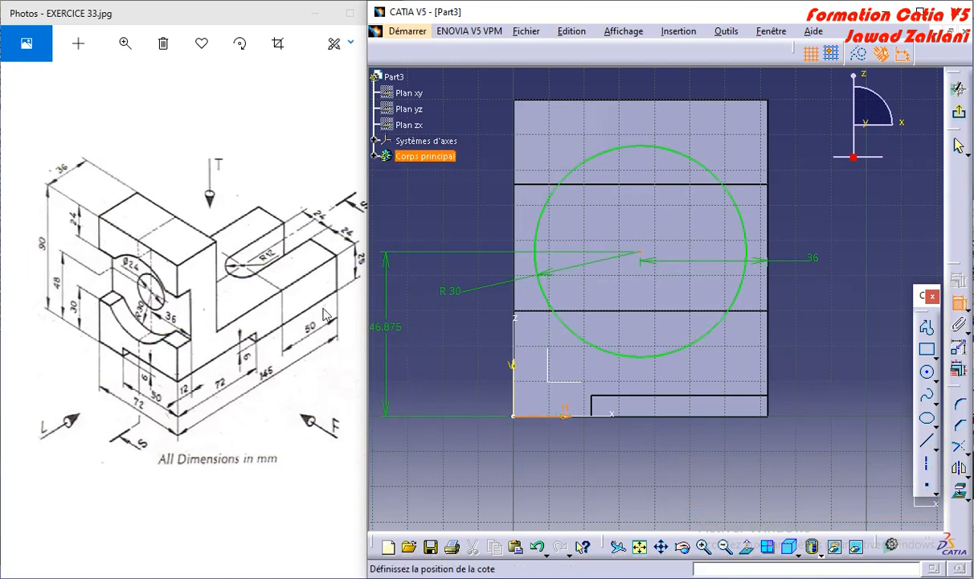
{"action": "left_click", "coordinate": [408, 310]}
{"action": "double_click", "coordinate": [409, 310]}
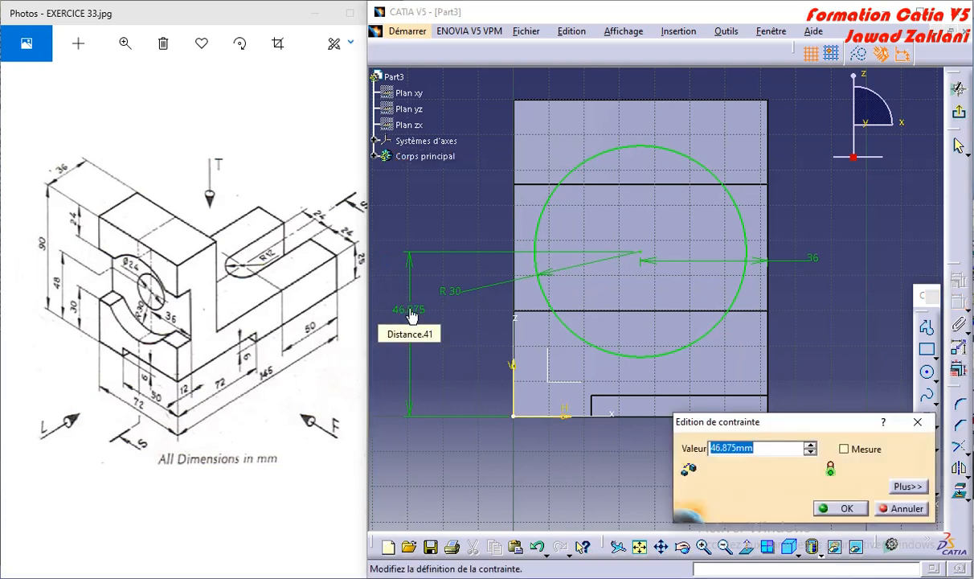
{"action": "type", "text": "48"}
{"action": "key", "text": "Return"}
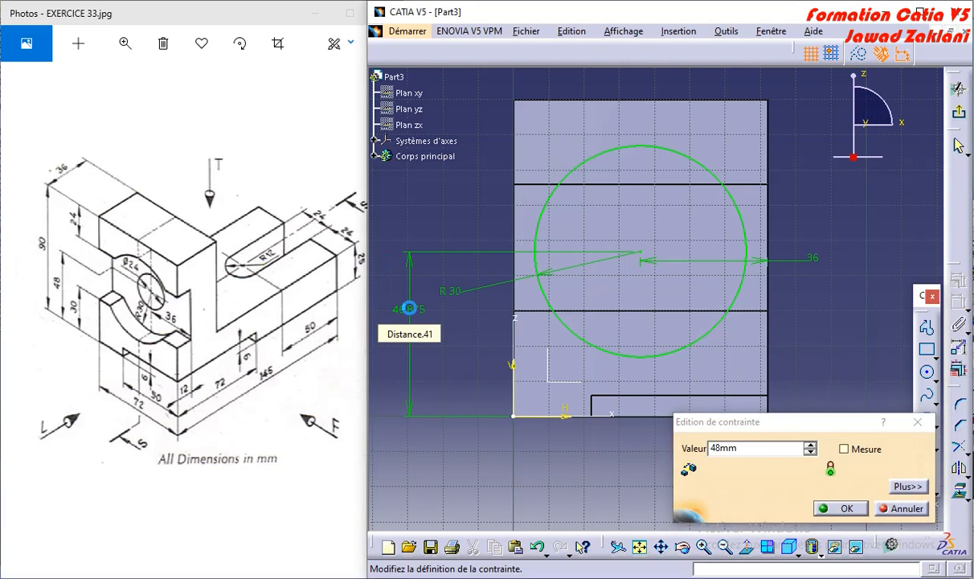
Finish the circle sketch and cut it into the upright's front as a pocket 12 mm deep
{"action": "left_click", "coordinate": [958, 113]}
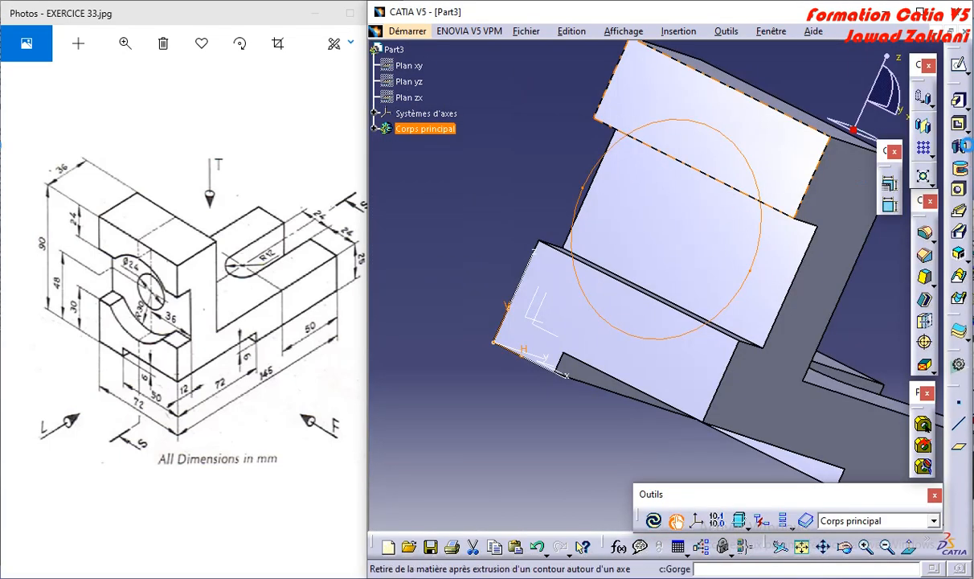
{"action": "left_click", "coordinate": [957, 124]}
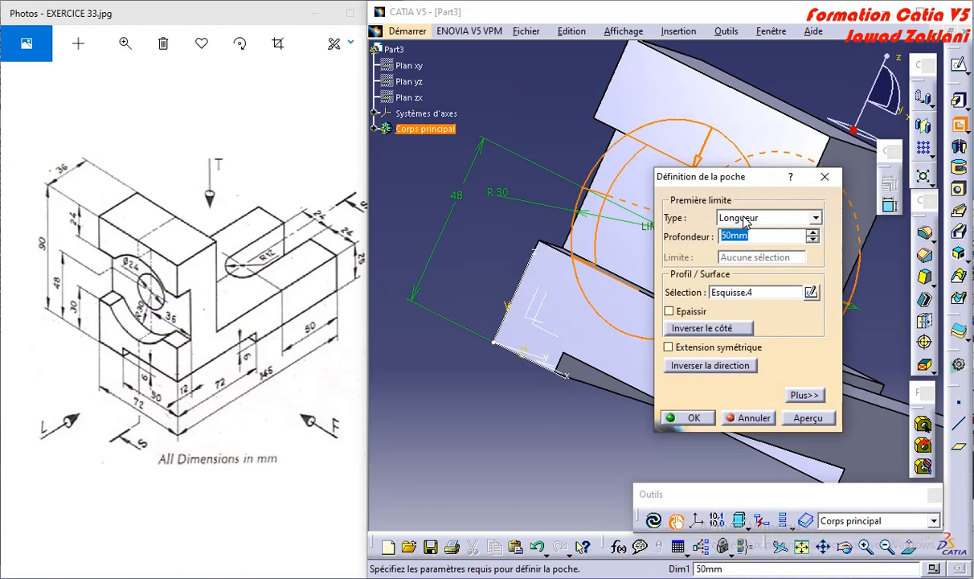
{"action": "type", "text": "12"}
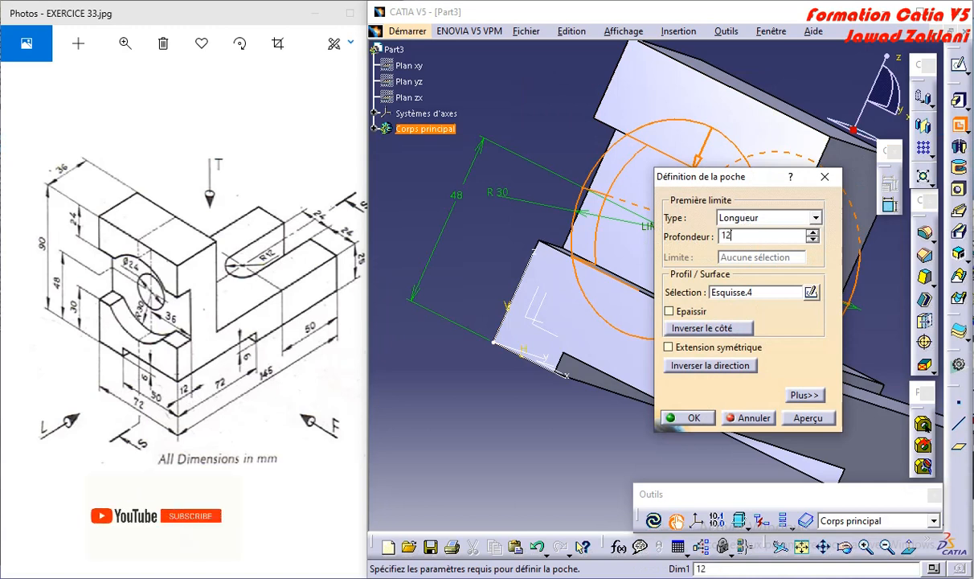
{"action": "key", "text": "Return"}
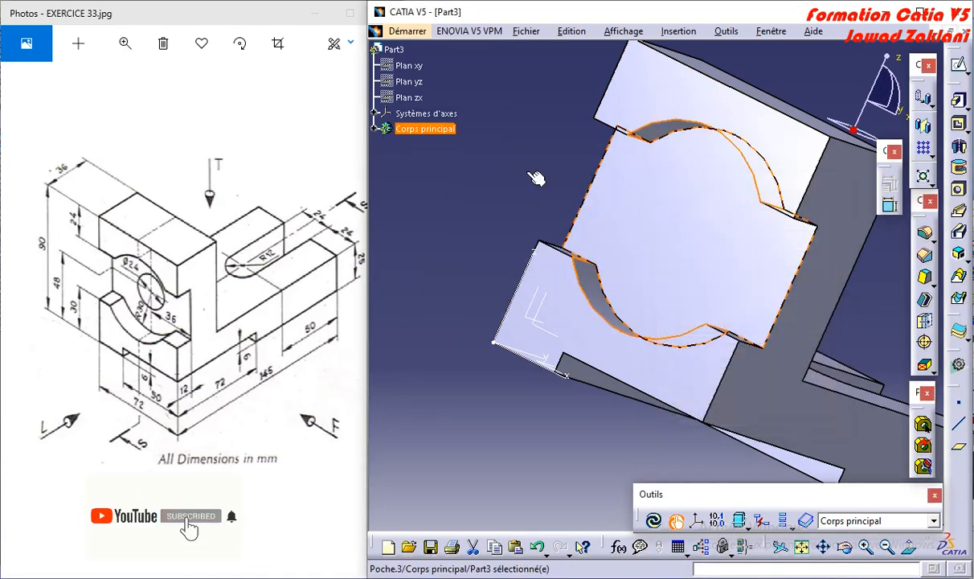
Open a sketch on the upright's recessed front face and draw a circle of about 14.5 mm radius near the middle of the R30 cut
{"action": "middle_click_drag", "start_coordinate": [528, 177], "coordinate": [687, 222]}
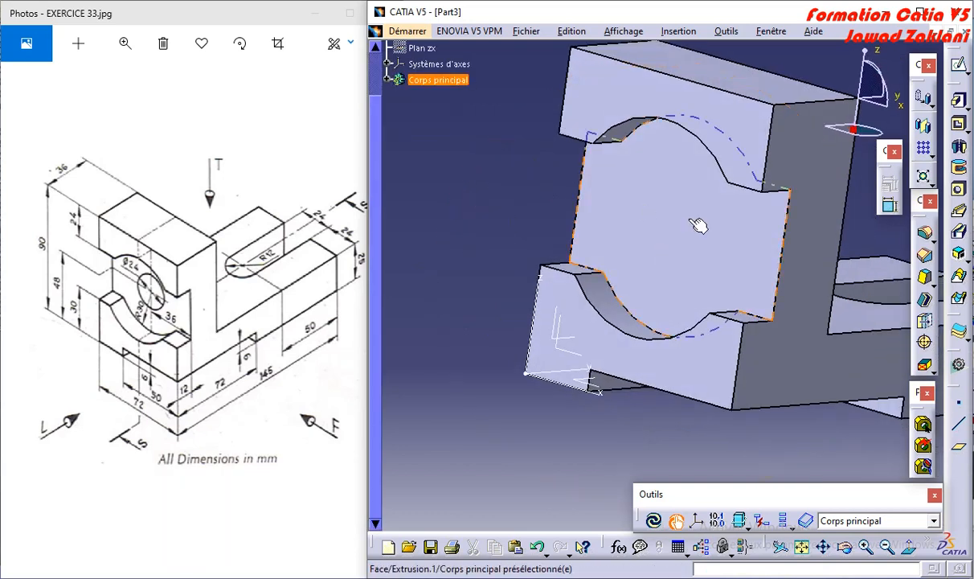
{"action": "left_click", "coordinate": [707, 225]}
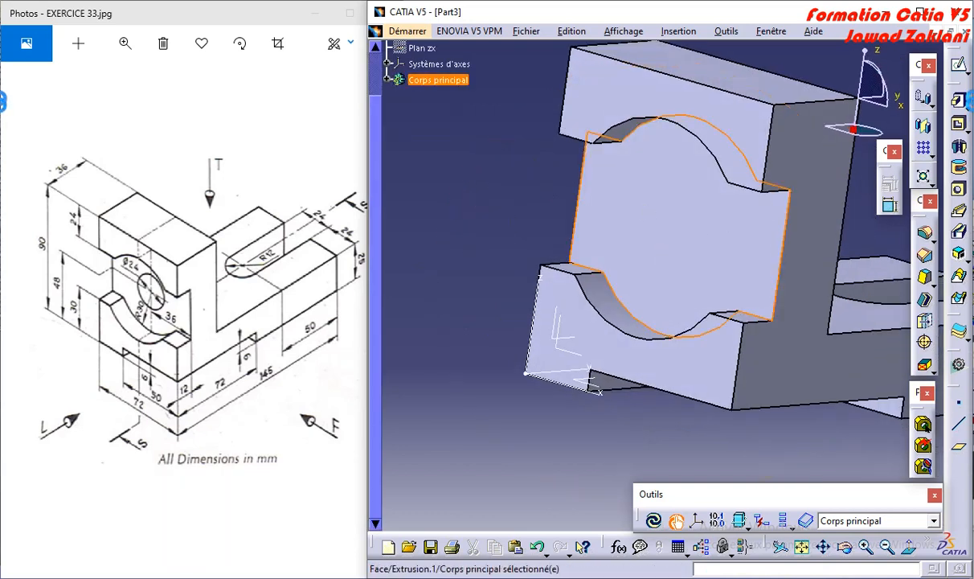
{"action": "left_click", "coordinate": [961, 69]}
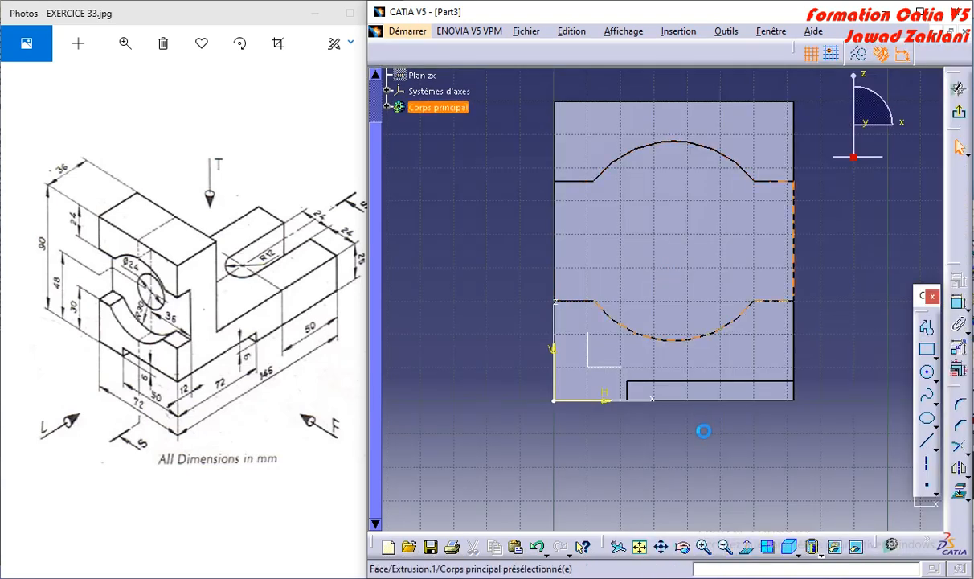
{"action": "mouse_move", "coordinate": [703, 431]}
{"action": "middle_mouse_down"}
{"action": "mouse_move", "coordinate": [702, 438]}
{"action": "mouse_move", "coordinate": [702, 419]}
{"action": "mouse_move", "coordinate": [700, 448]}
{"action": "middle_mouse_up"}
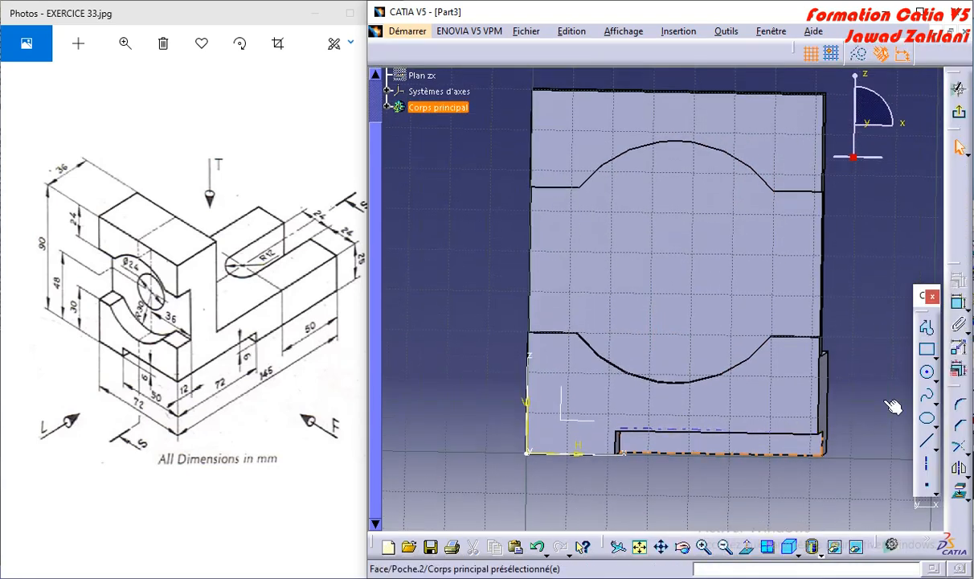
{"action": "left_click", "coordinate": [928, 375]}
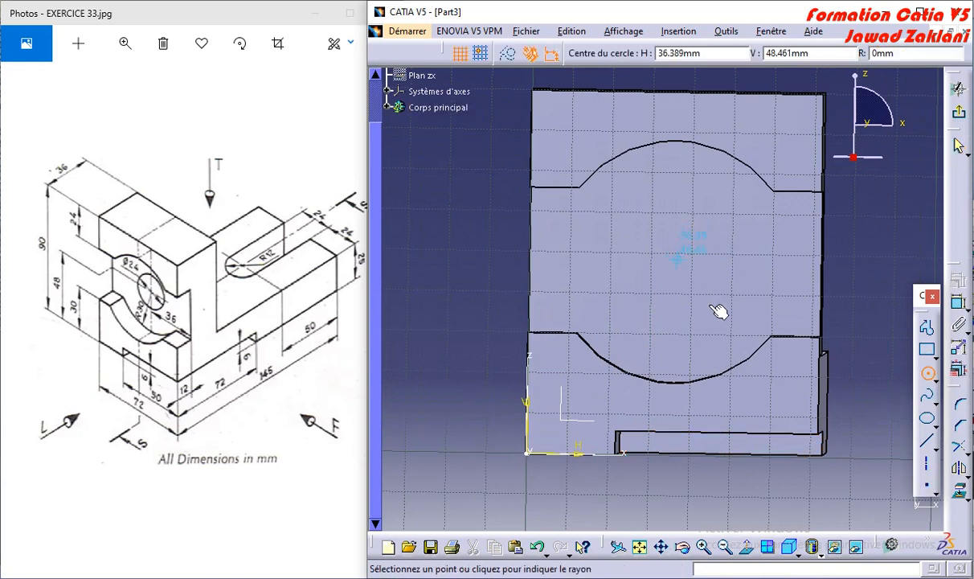
{"action": "left_click", "coordinate": [679, 255]}
{"action": "left_click", "coordinate": [710, 307]}
{"action": "key", "text": "Escape"}
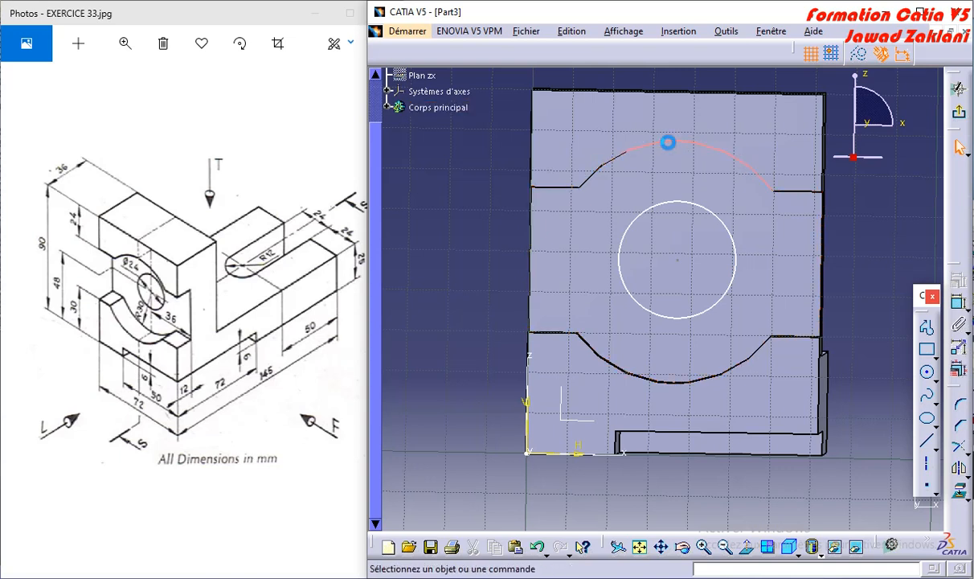
Constrain the circle to be concentric with the upper arc of the R30 cut
{"action": "left_click", "coordinate": [685, 267], "text": "ctrl"}
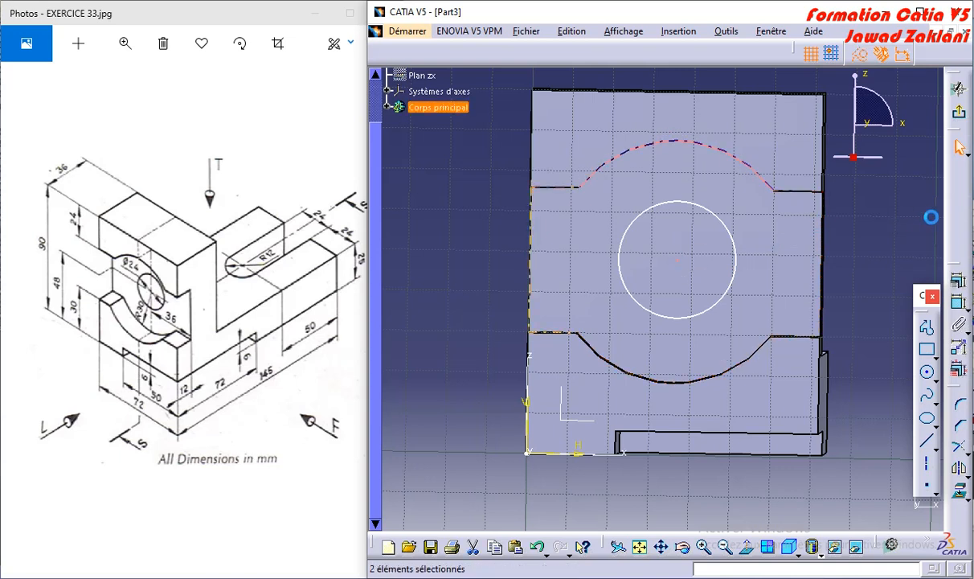
{"action": "left_click", "coordinate": [958, 301]}
{"action": "left_click", "coordinate": [890, 383]}
{"action": "left_click", "coordinate": [840, 508]}
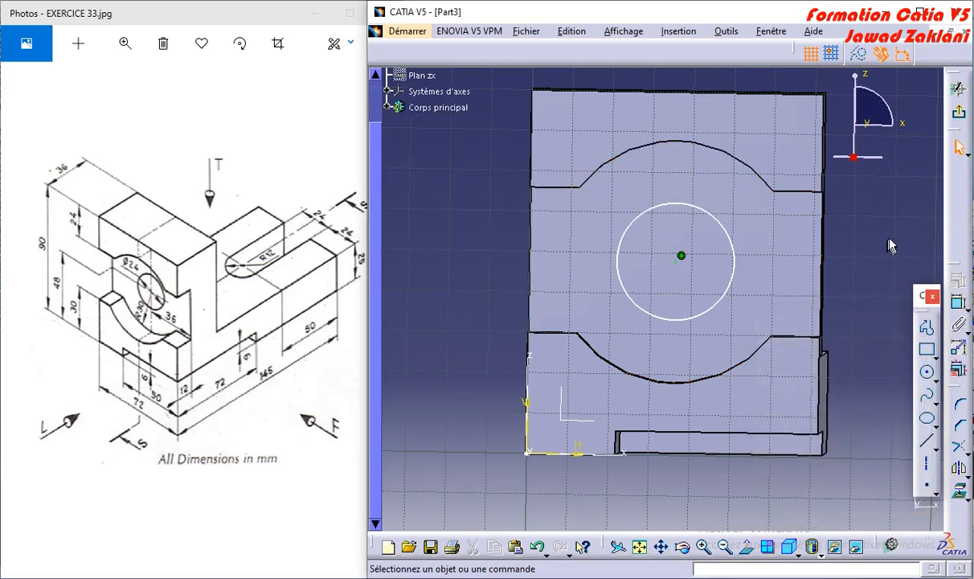
Dimension the circle, switch the dimension from radius to diameter, and set the diameter to 24 mm
{"action": "left_click", "coordinate": [959, 302]}
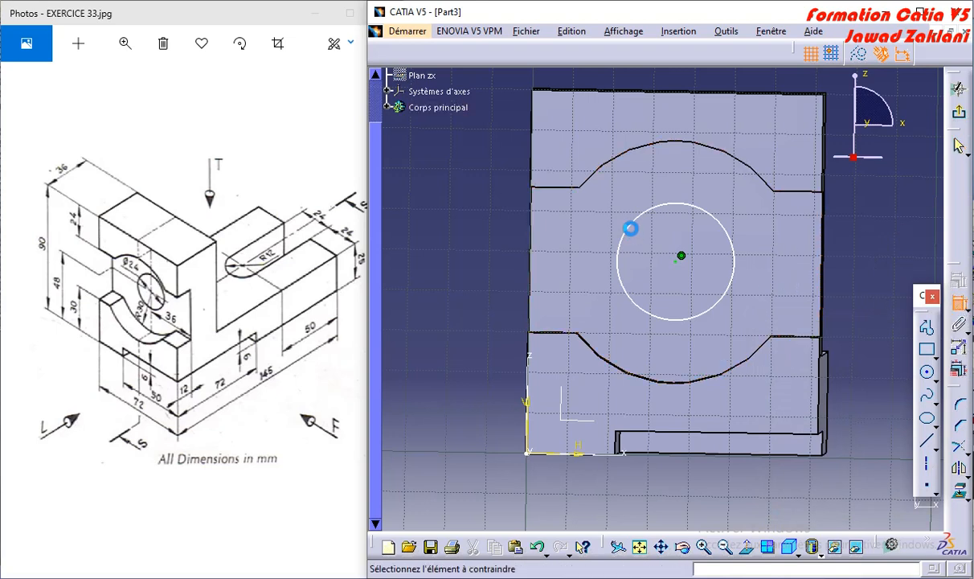
{"action": "left_click", "coordinate": [642, 224]}
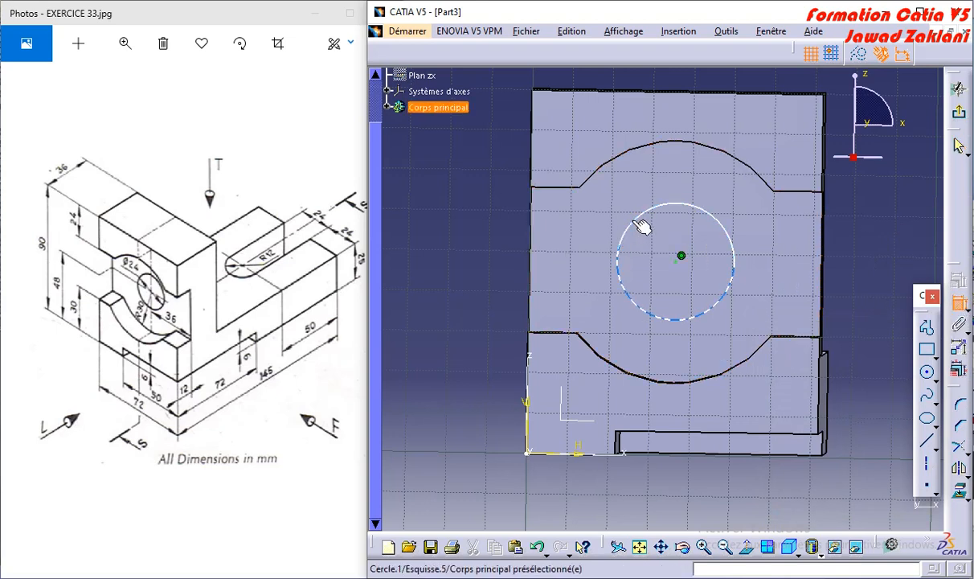
{"action": "left_click", "coordinate": [478, 245]}
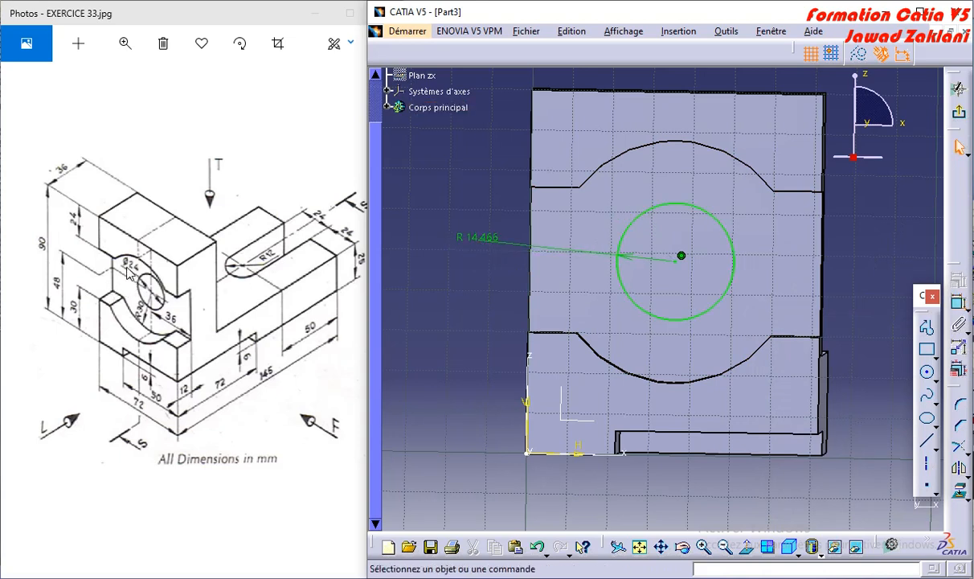
{"action": "double_click", "coordinate": [491, 243]}
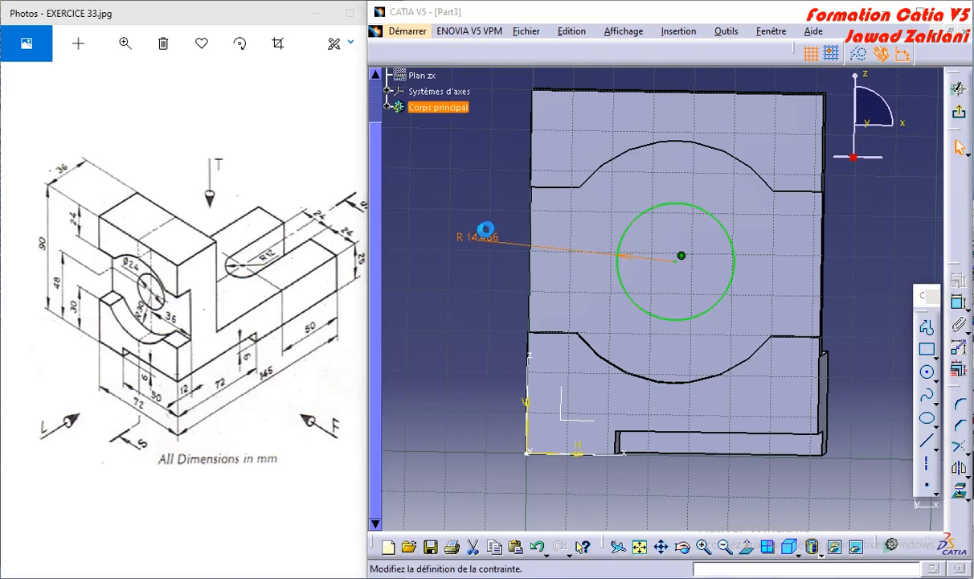
{"action": "left_click", "coordinate": [764, 472]}
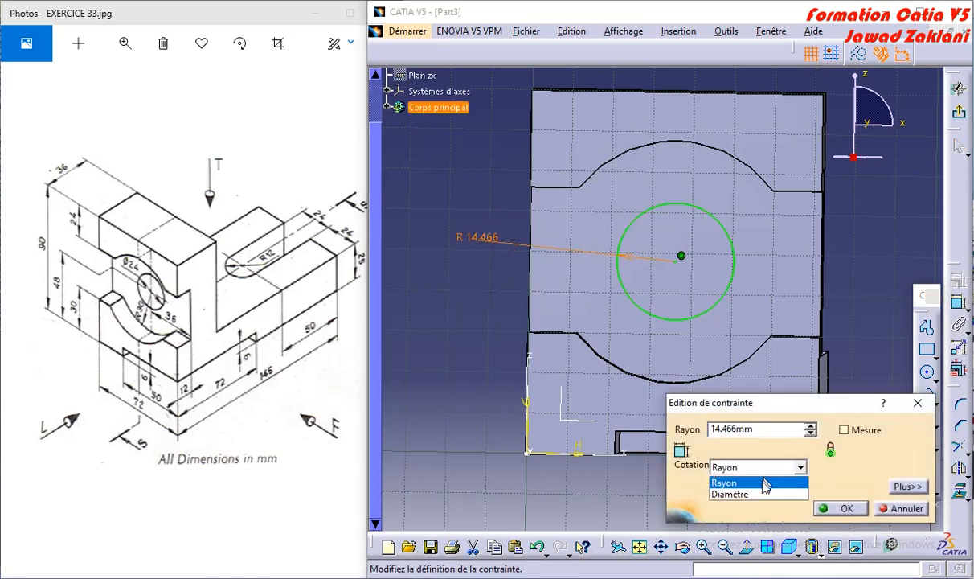
{"action": "left_click", "coordinate": [738, 491]}
{"action": "left_click_drag", "start_coordinate": [765, 428], "coordinate": [701, 430]}
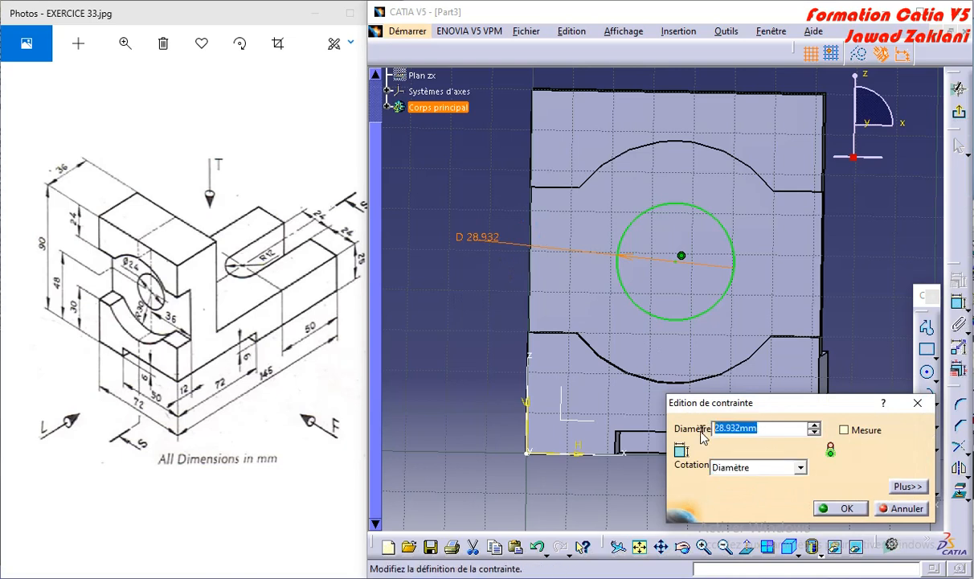
{"action": "type", "text": "24"}
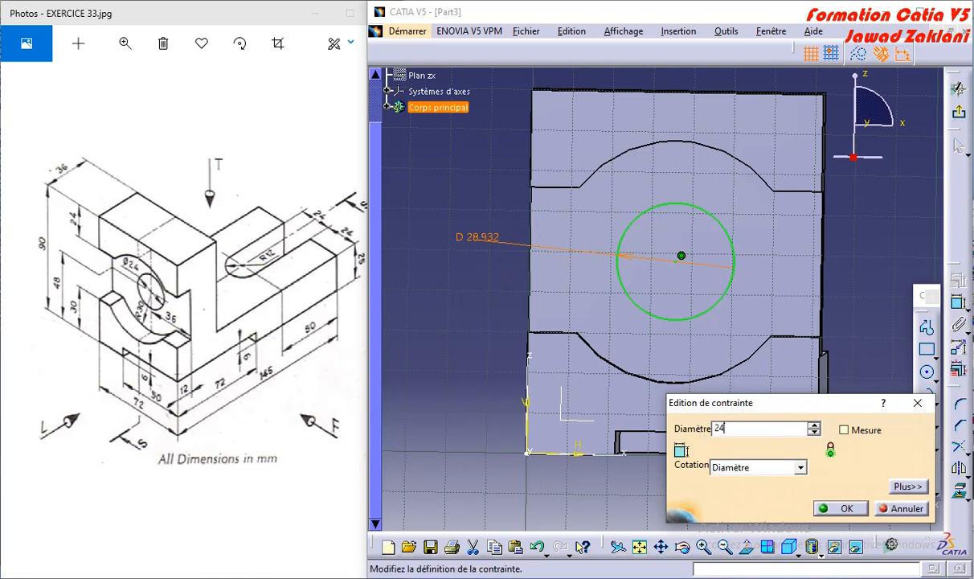
{"action": "key", "text": "Return"}
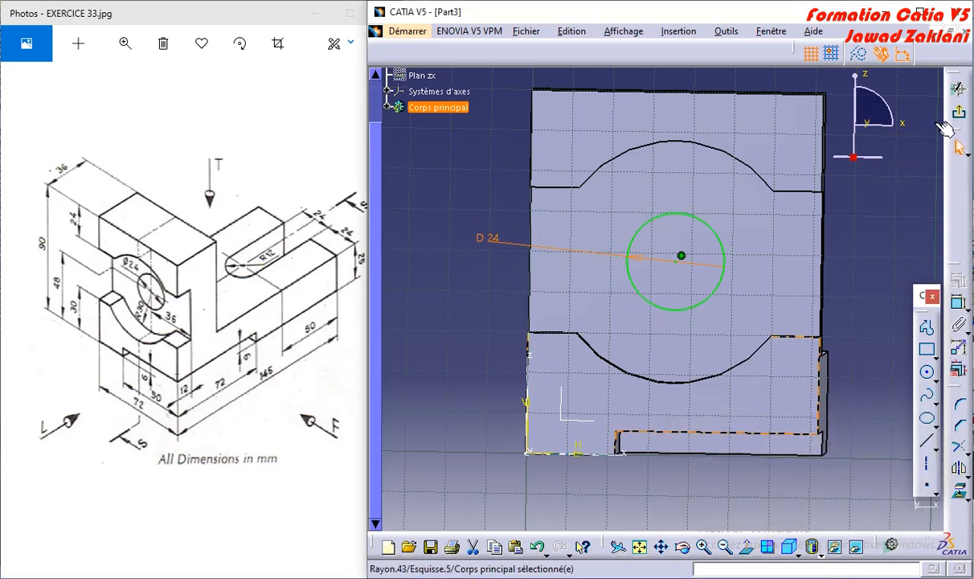
Finish the circle sketch and cut it through the upright as a pocket with the limit type "Jusqu'au dernier"
{"action": "left_click", "coordinate": [958, 112]}
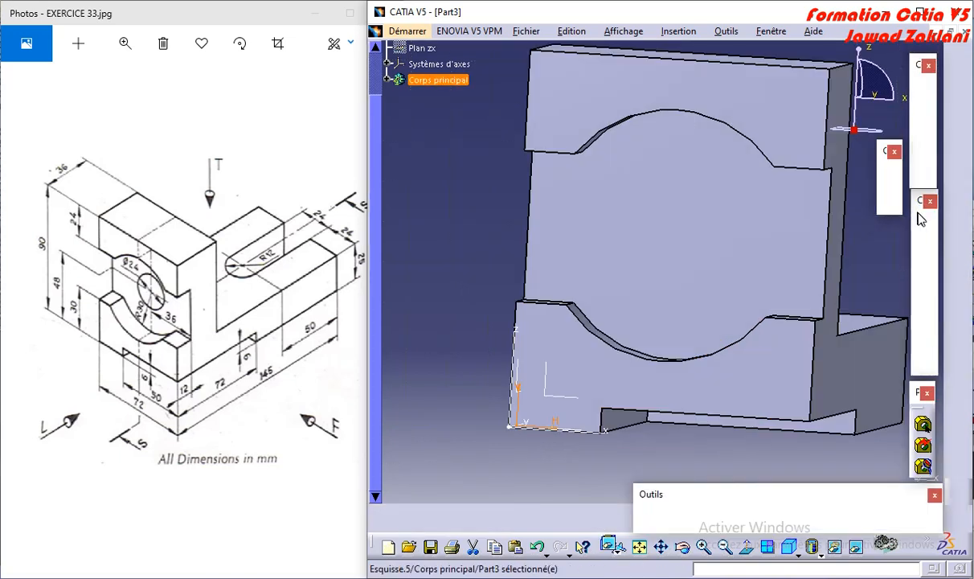
{"action": "left_click", "coordinate": [959, 126]}
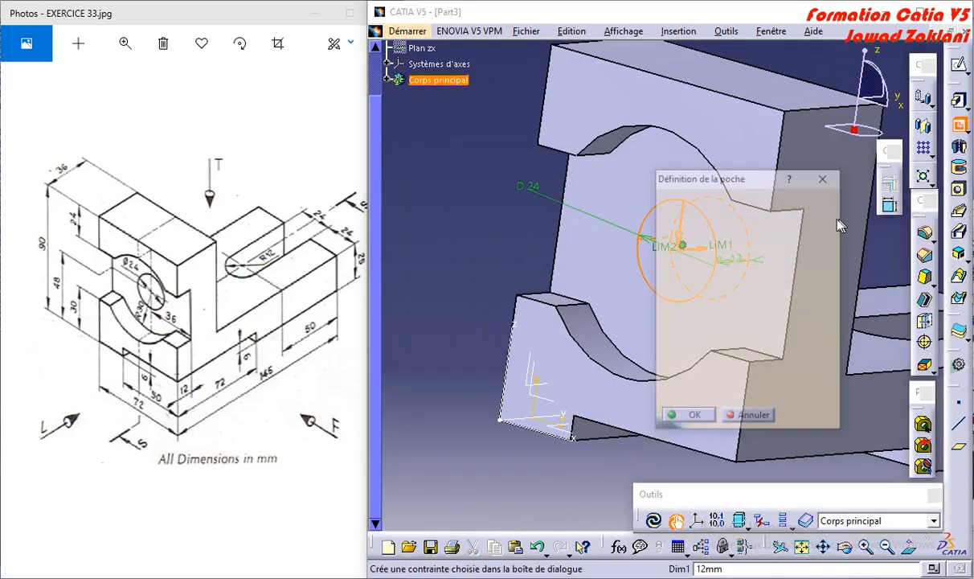
{"action": "left_click", "coordinate": [760, 219]}
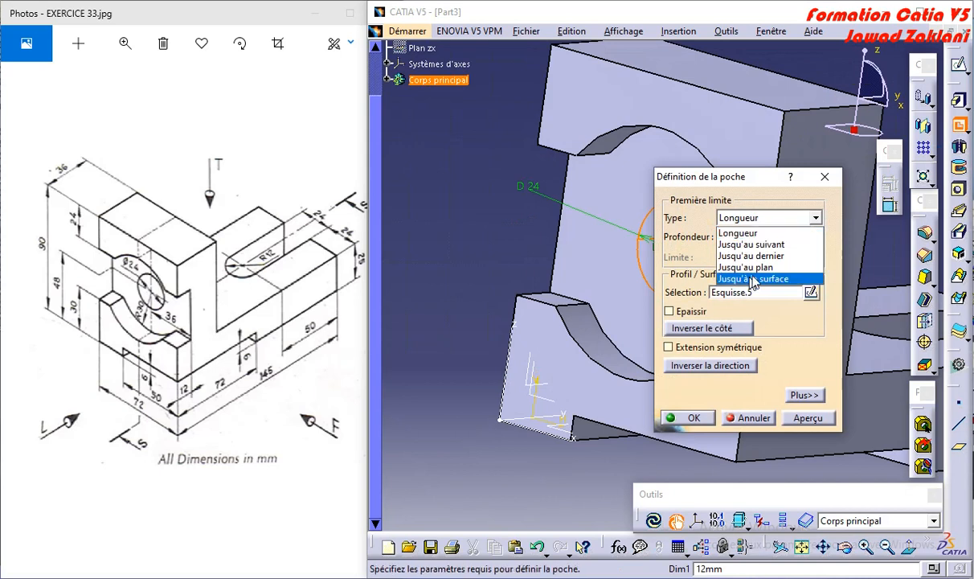
{"action": "left_click", "coordinate": [729, 256]}
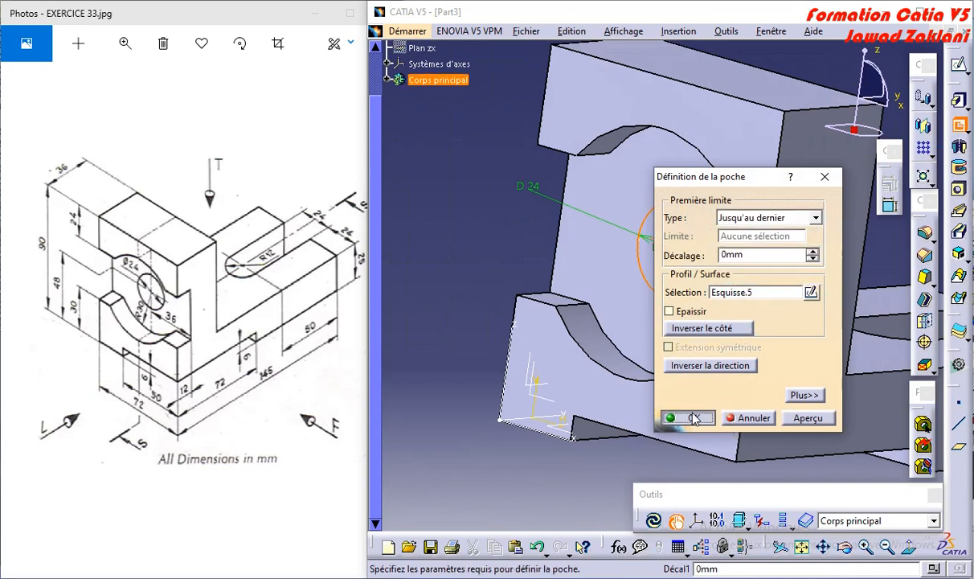
{"action": "left_click", "coordinate": [695, 417]}
{"action": "left_click", "coordinate": [491, 188]}
{"action": "middle_click_drag", "start_coordinate": [496, 183], "coordinate": [503, 315]}
{"action": "middle_click_drag", "start_coordinate": [783, 238], "coordinate": [727, 201]}
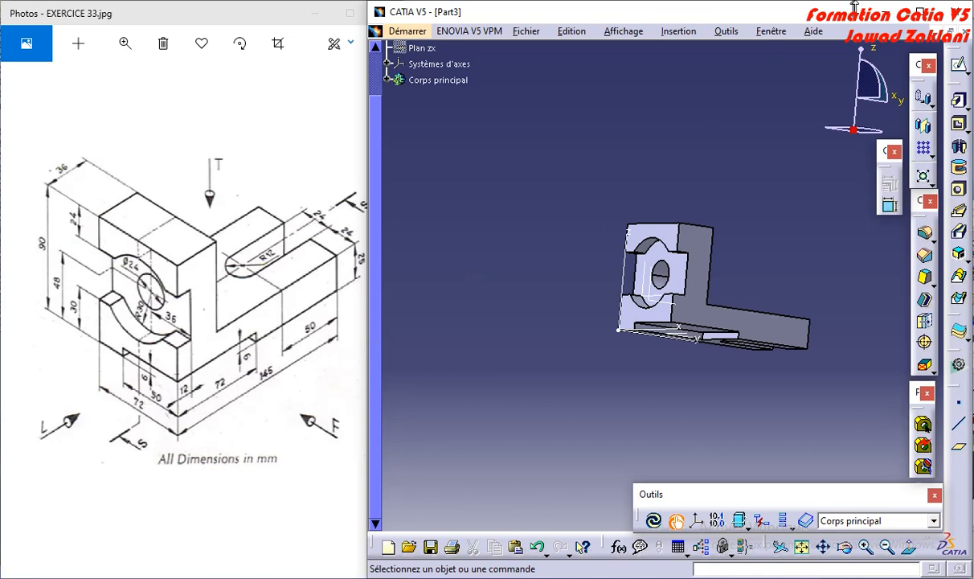
Maximize the modelling window and apply the Aluminium material from the metals library to the bracket
{"action": "left_click", "coordinate": [913, 13]}
{"action": "middle_click_drag", "start_coordinate": [458, 182], "coordinate": [699, 224]}
{"action": "middle_click_drag", "start_coordinate": [634, 199], "coordinate": [620, 185]}
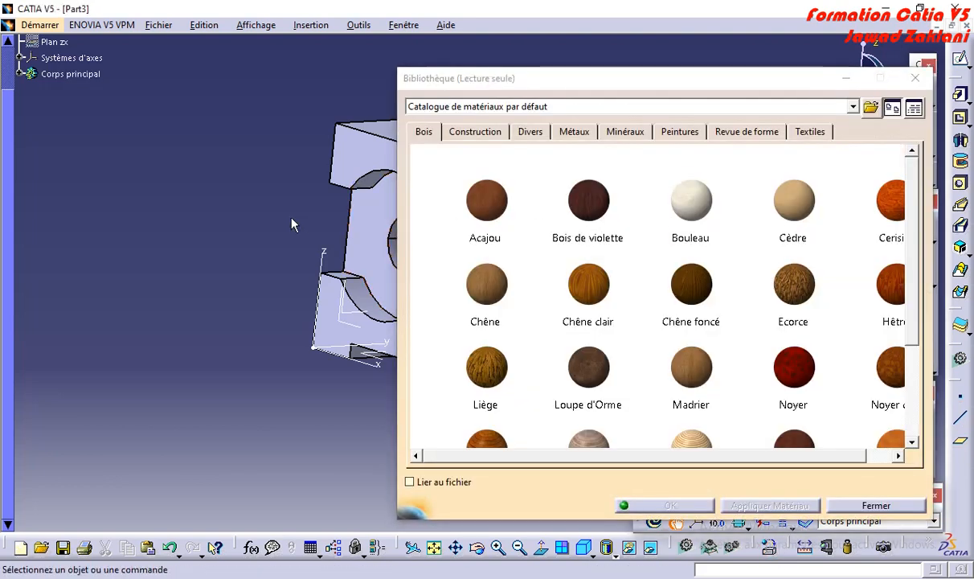
{"action": "middle_click_drag", "start_coordinate": [292, 225], "coordinate": [102, 237]}
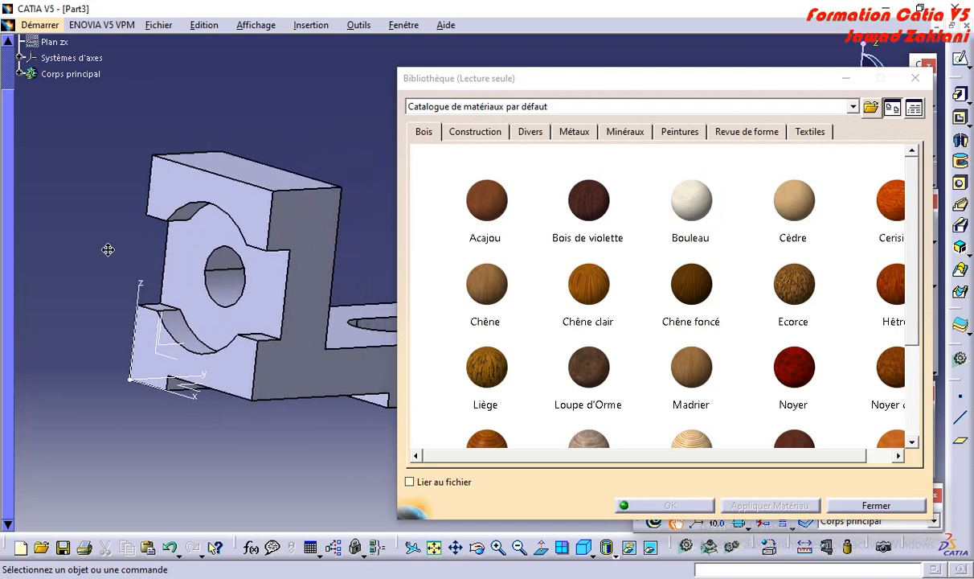
{"action": "left_click", "coordinate": [632, 134]}
{"action": "left_click", "coordinate": [567, 133]}
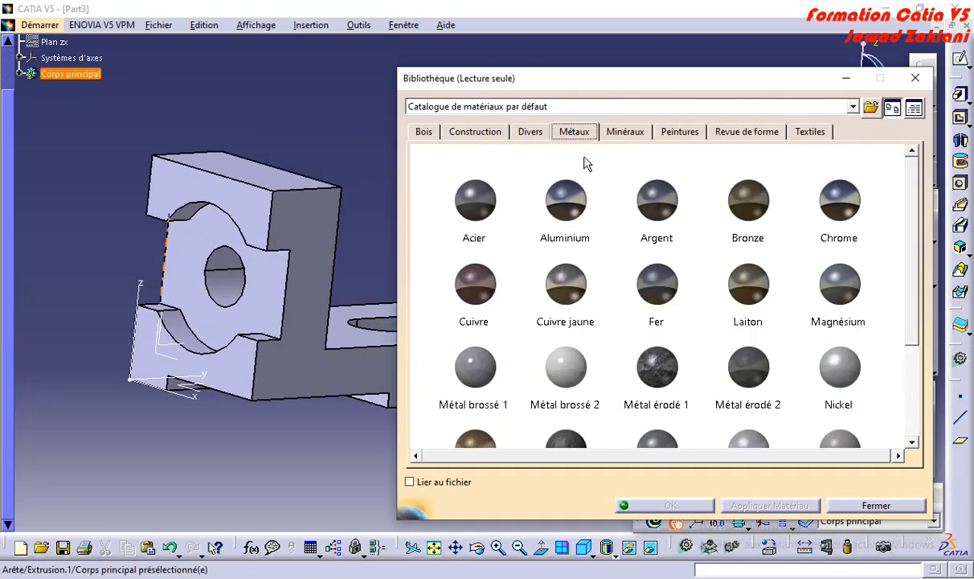
{"action": "left_click", "coordinate": [565, 201]}
{"action": "left_click", "coordinate": [652, 498]}
{"action": "middle_click_drag", "start_coordinate": [534, 223], "coordinate": [624, 197]}
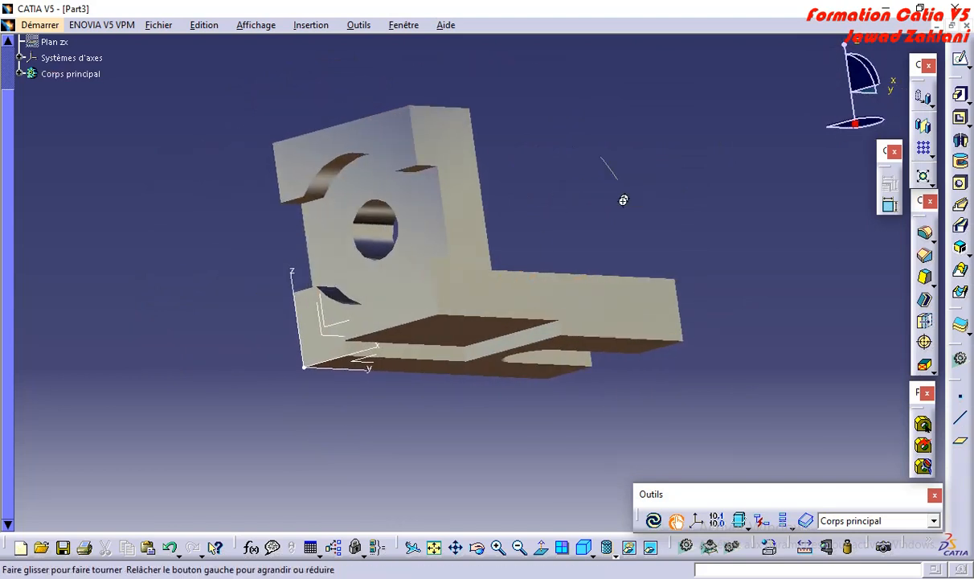
{"action": "middle_click_drag", "start_coordinate": [558, 240], "coordinate": [556, 285]}
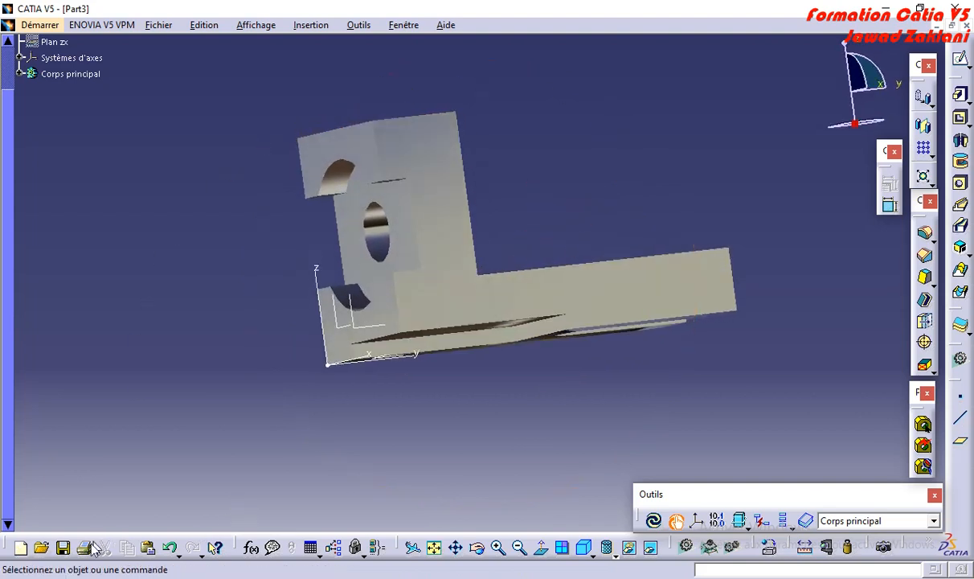
Save the part as Part3 in CATPart format in the LES PIECES folder inside "les dessins"
{"action": "left_click", "coordinate": [64, 547]}
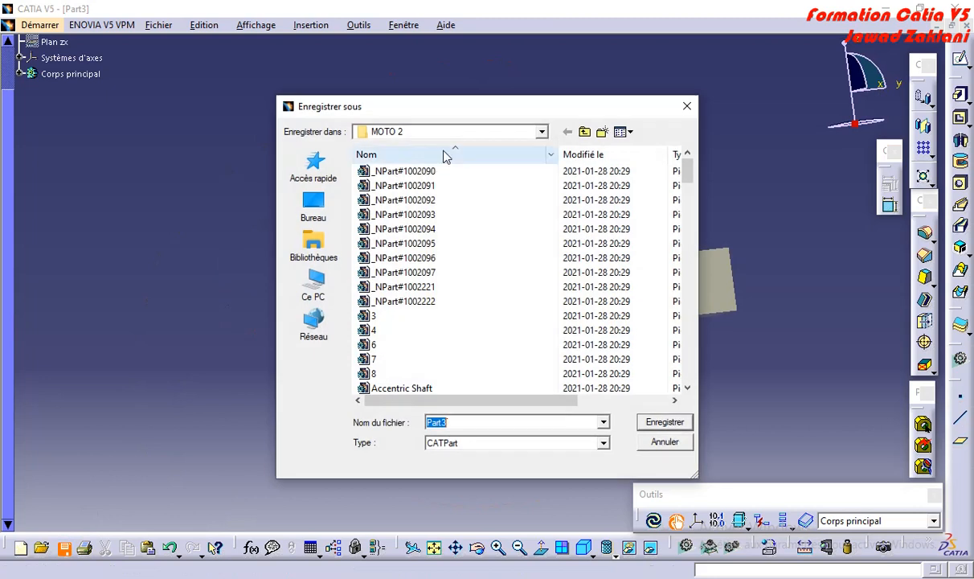
{"action": "scroll", "coordinate": [507, 361], "scroll_direction": "down", "scroll_amount": 4}
{"action": "scroll", "coordinate": [506, 362], "scroll_direction": "down", "scroll_amount": 3}
{"action": "scroll", "coordinate": [505, 359], "scroll_direction": "up", "scroll_amount": 7}
{"action": "scroll", "coordinate": [505, 359], "scroll_direction": "down", "scroll_amount": 13}
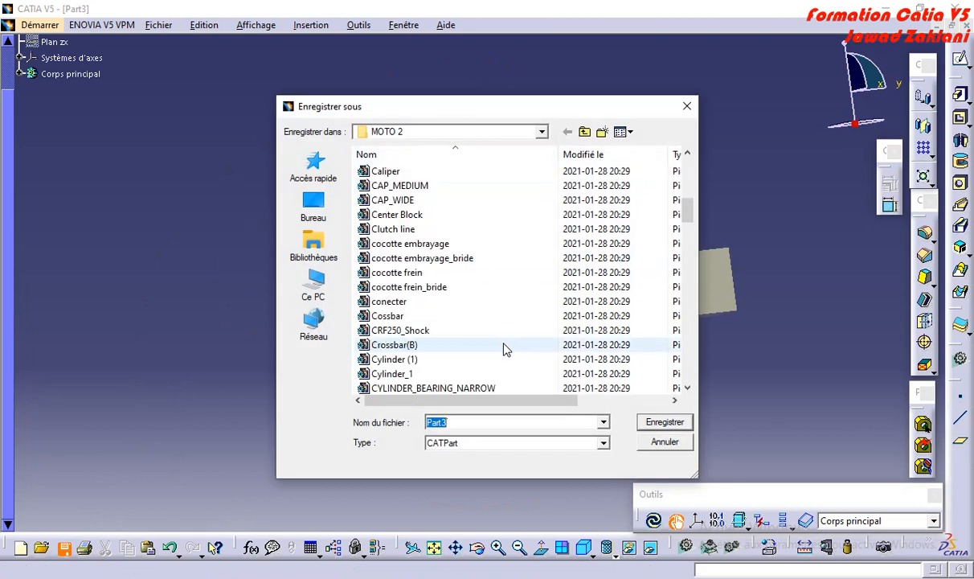
{"action": "left_click", "coordinate": [465, 136]}
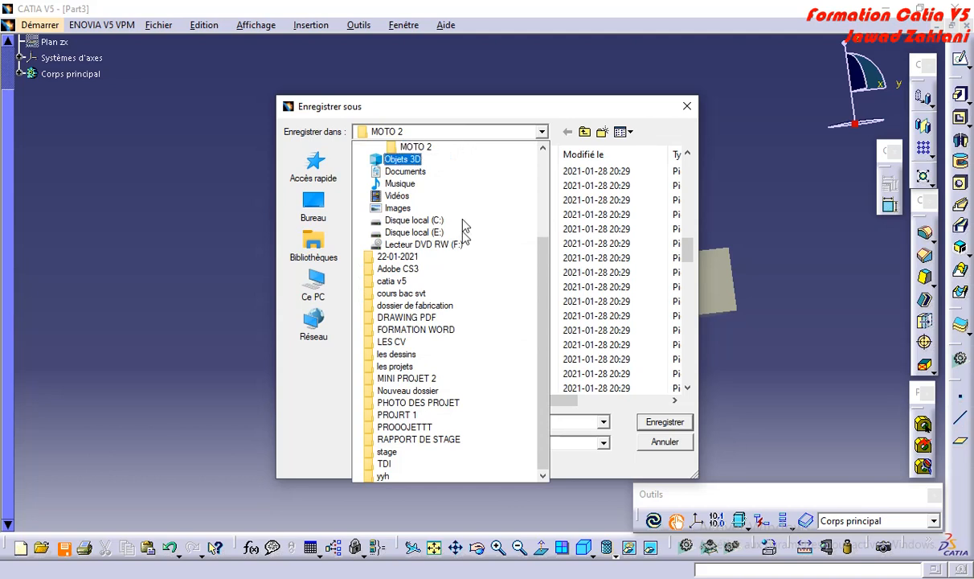
{"action": "left_click", "coordinate": [403, 355]}
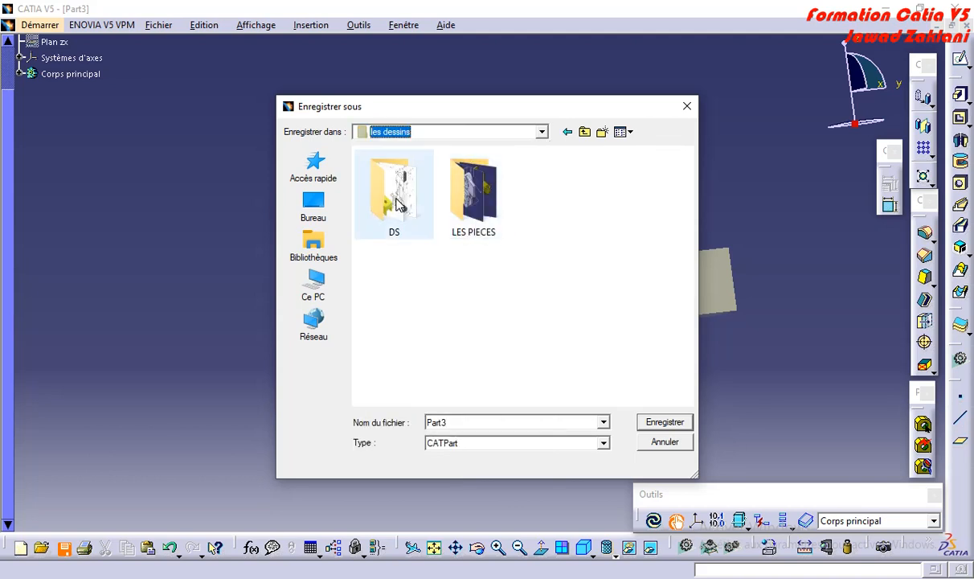
{"action": "double_click", "coordinate": [471, 200]}
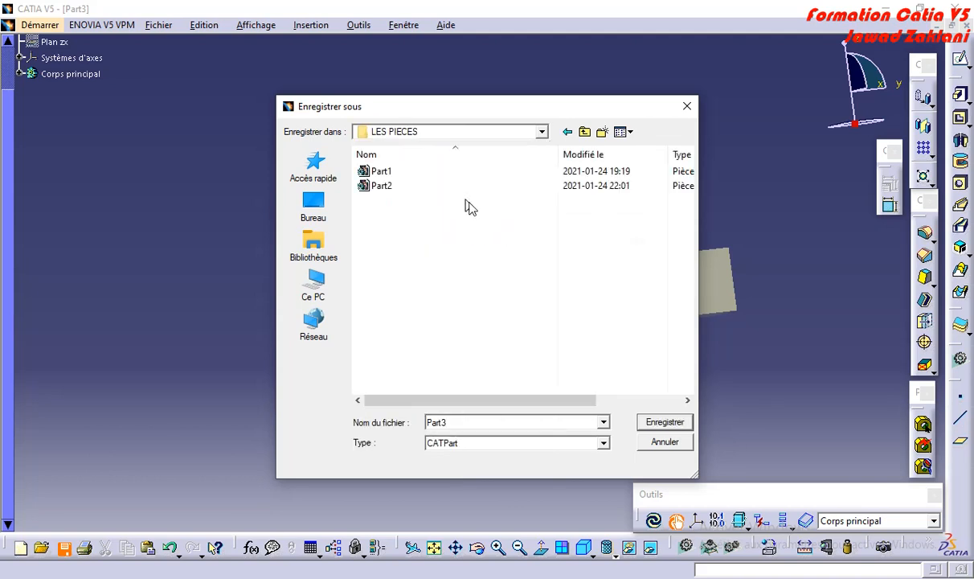
{"action": "left_click", "coordinate": [662, 423]}
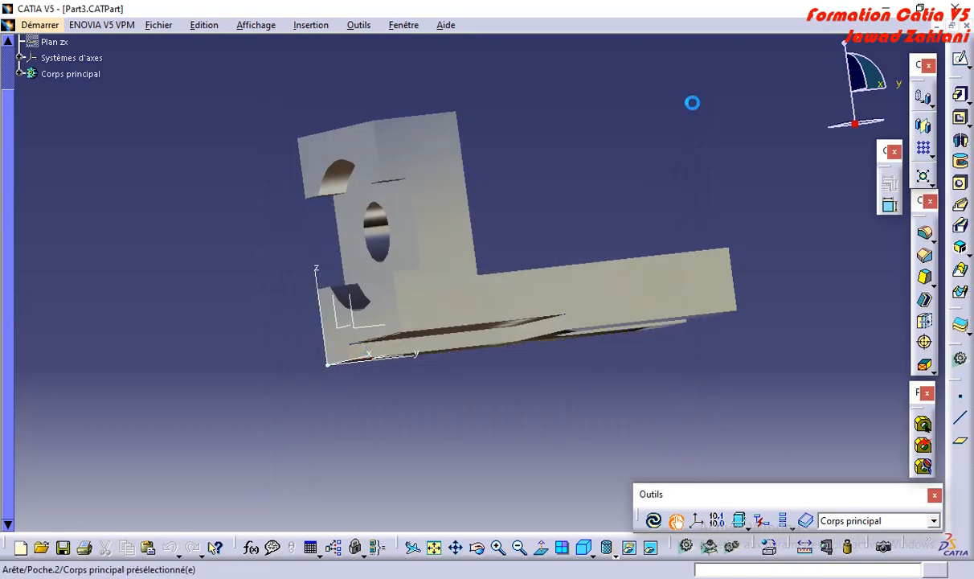